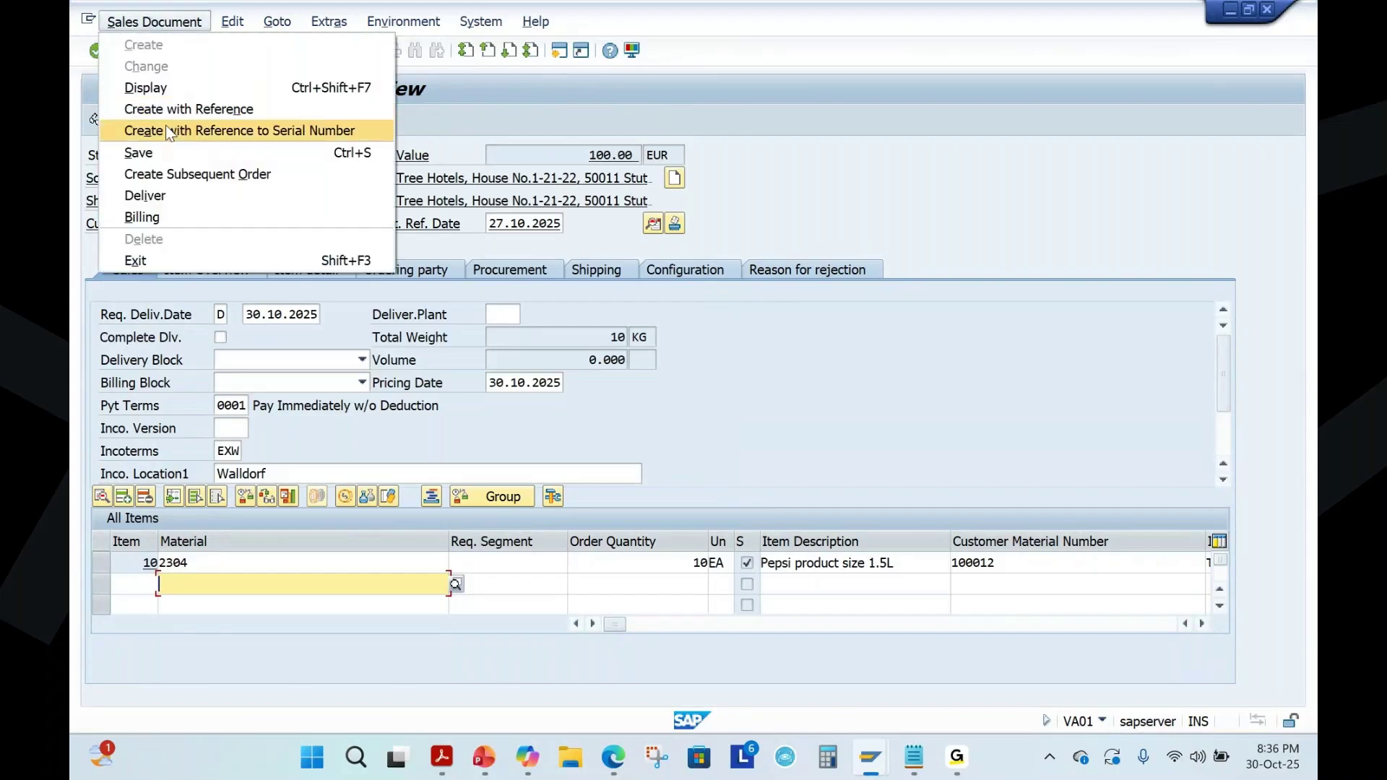
- Create an outbound delivery from the sales order, set the item's picked quantity to 10, and post the goods issue
left_click(141, 197)
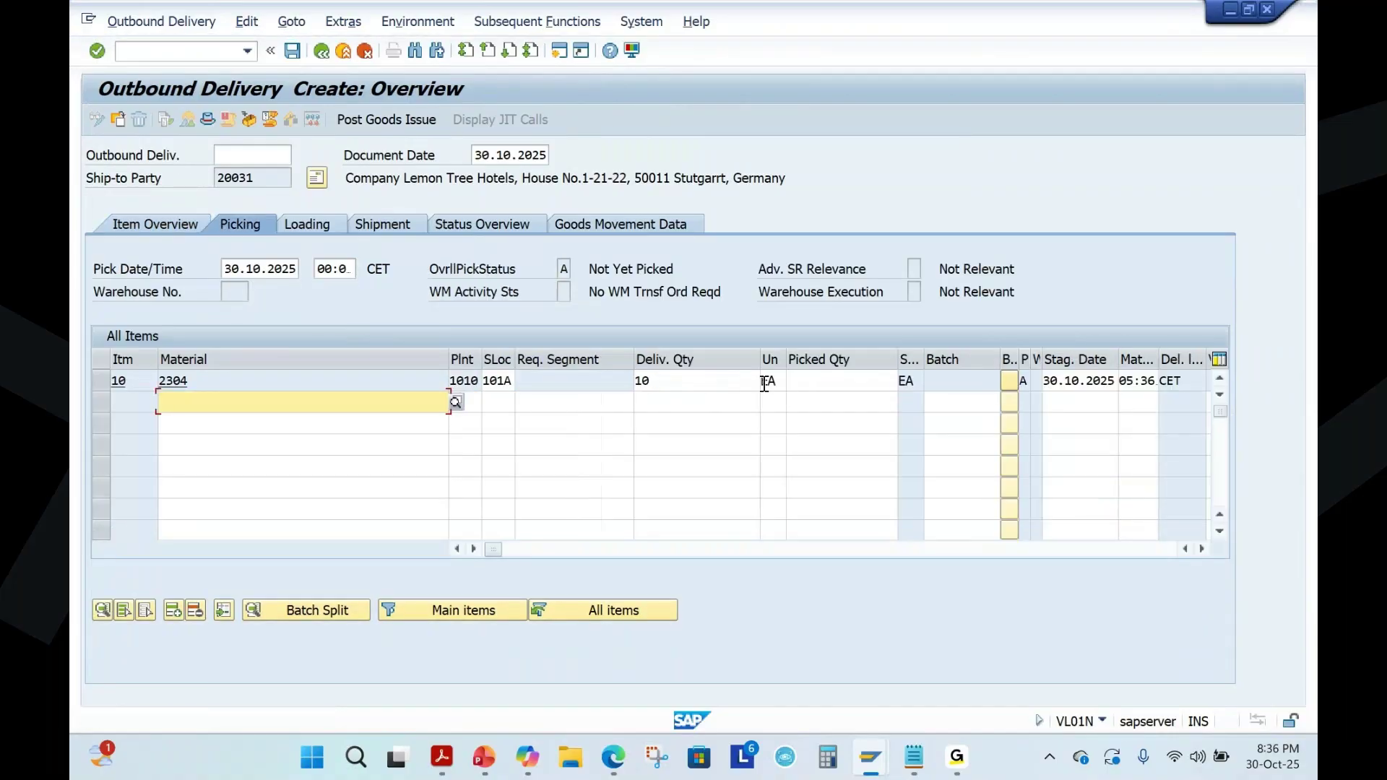
left_click(815, 380)
type("10")
key("Return")
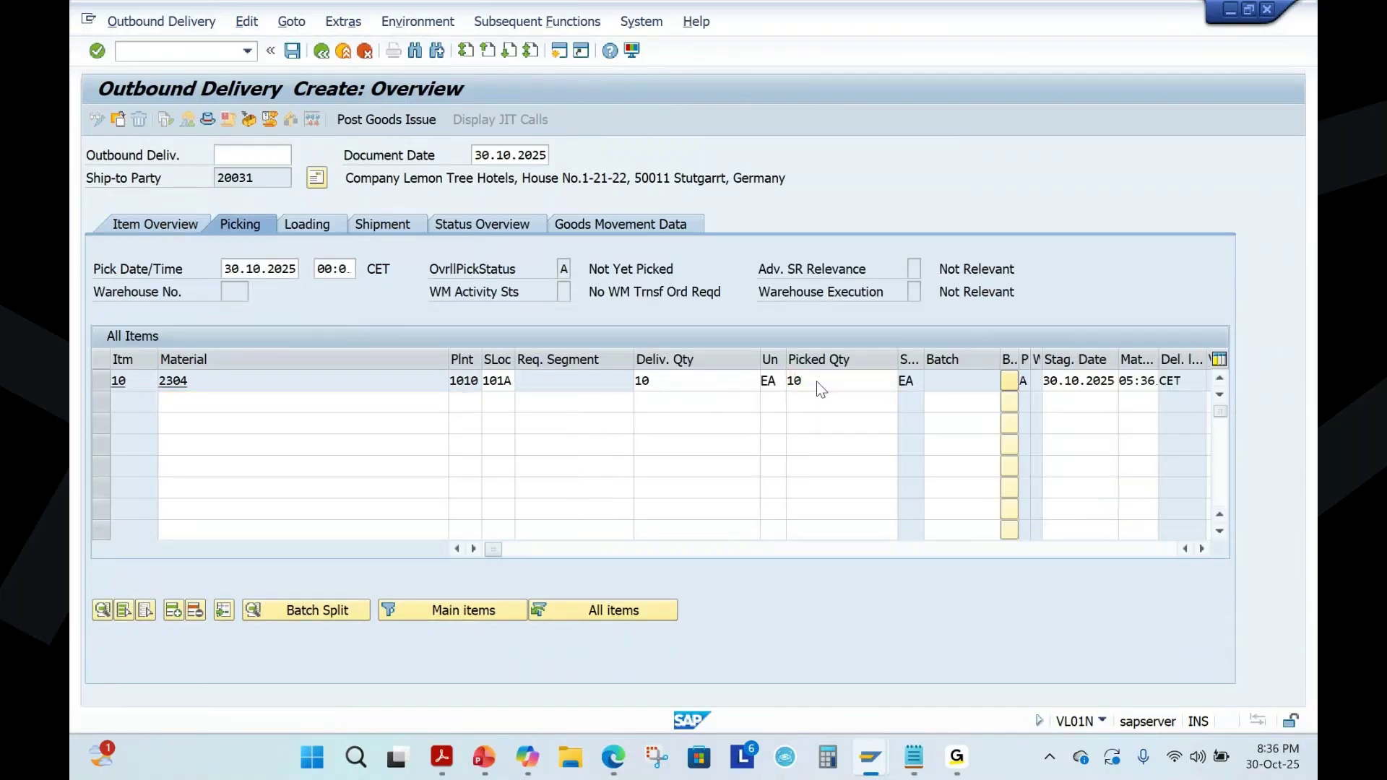
left_click(387, 119)
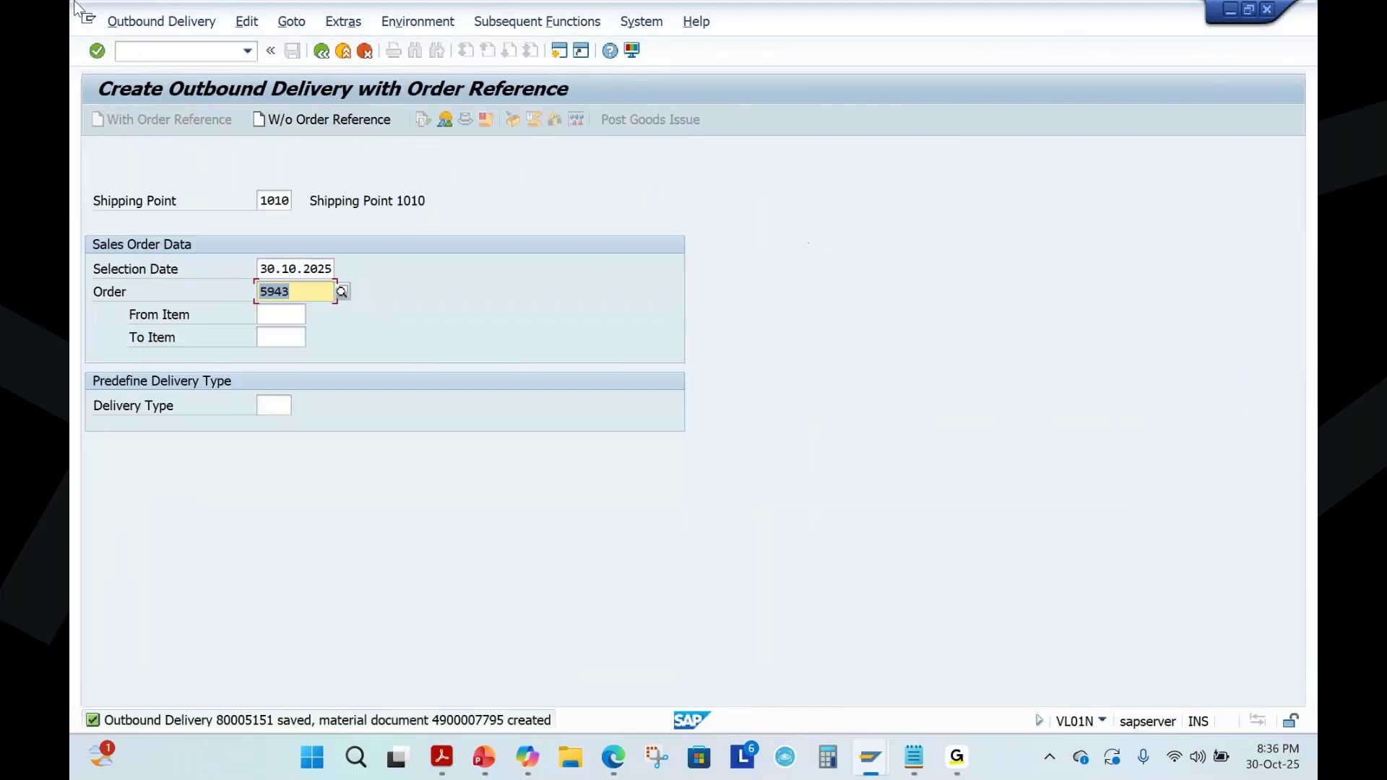
- Create an F2 invoice for the new outbound delivery with transaction VF01 and save it
left_click(133, 21)
left_click(152, 110)
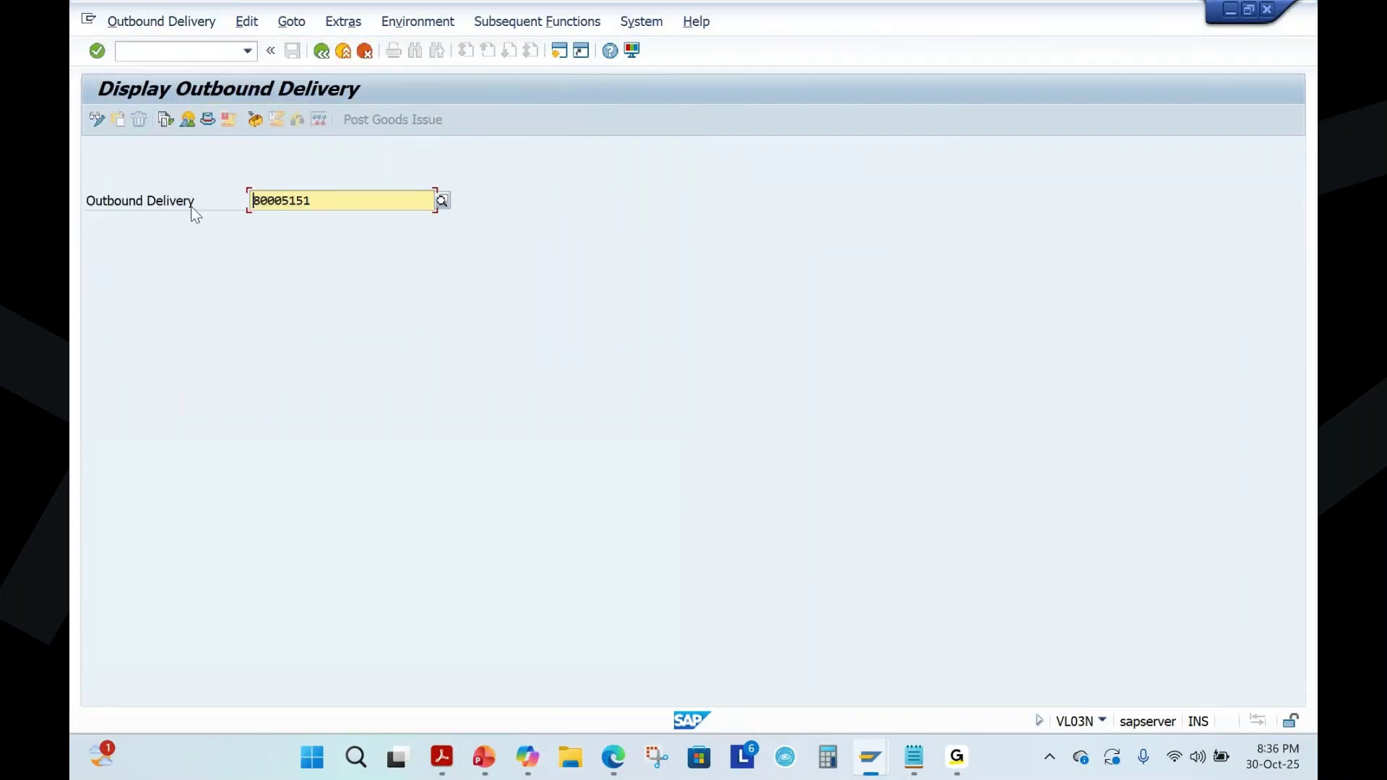
left_click(160, 57)
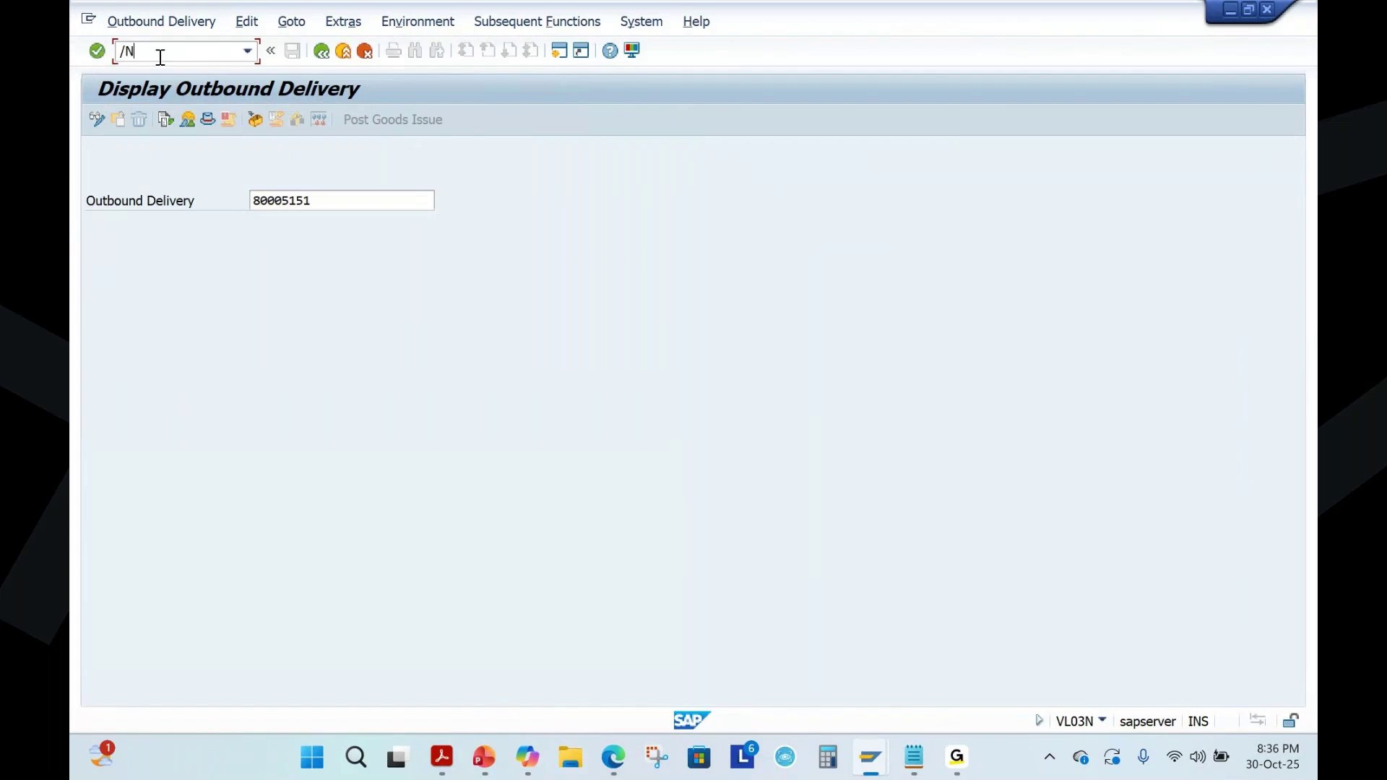
type("/NVF01")
key("Return")
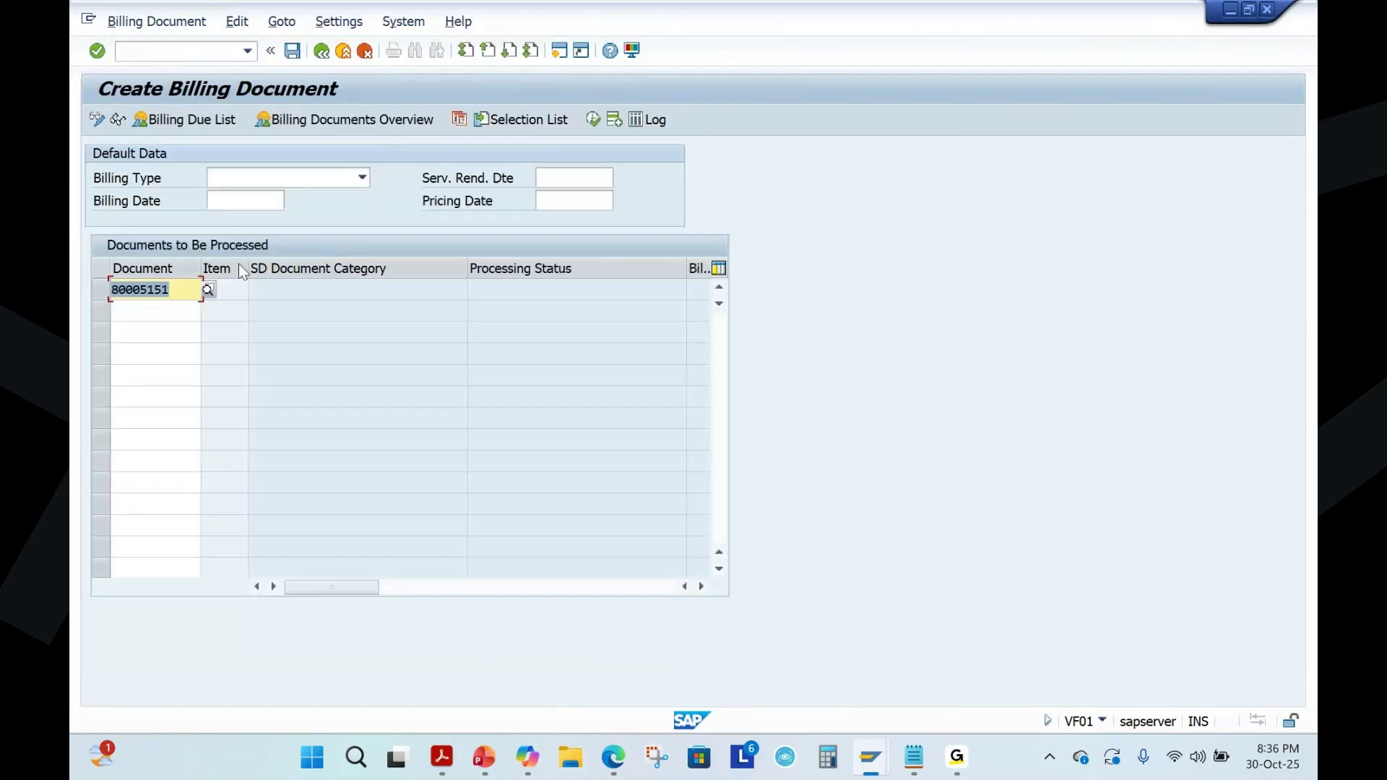
key("Return")
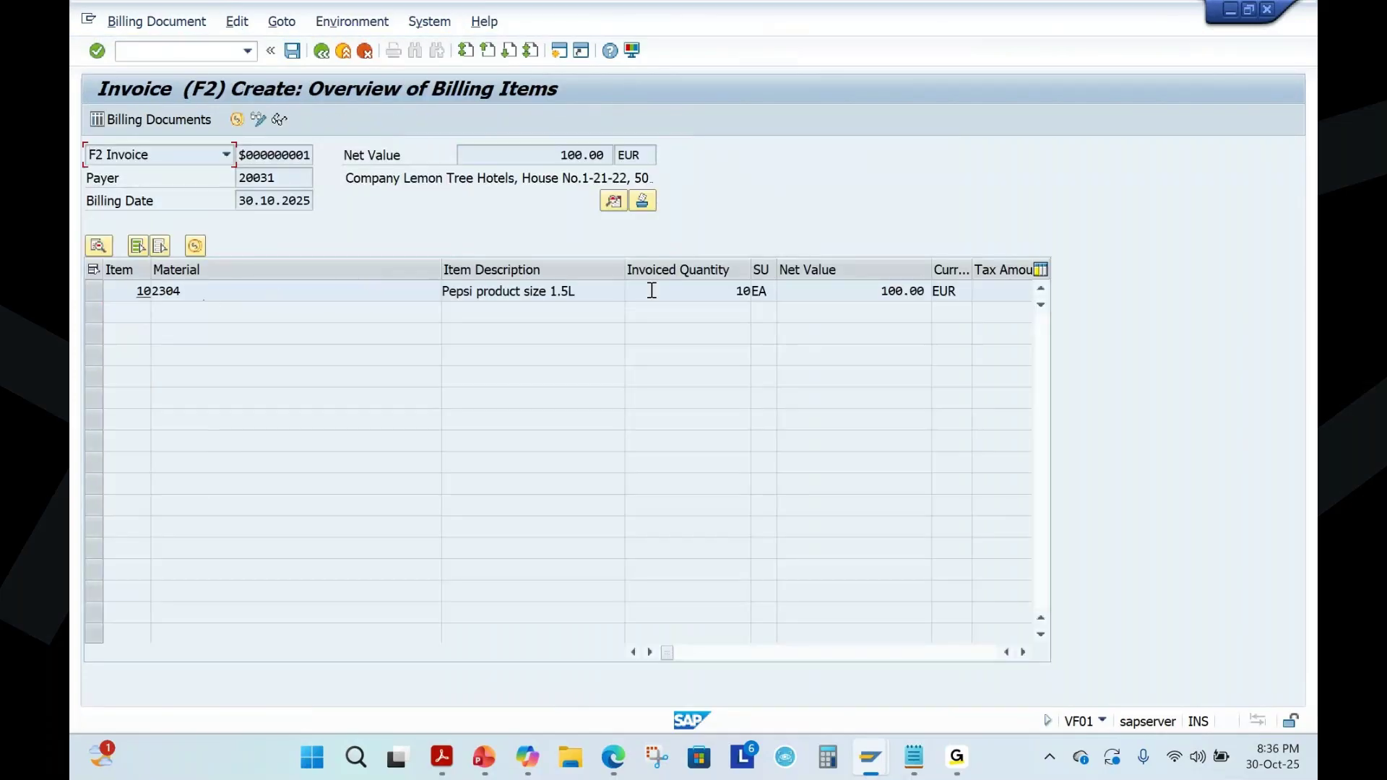
left_click(292, 52)
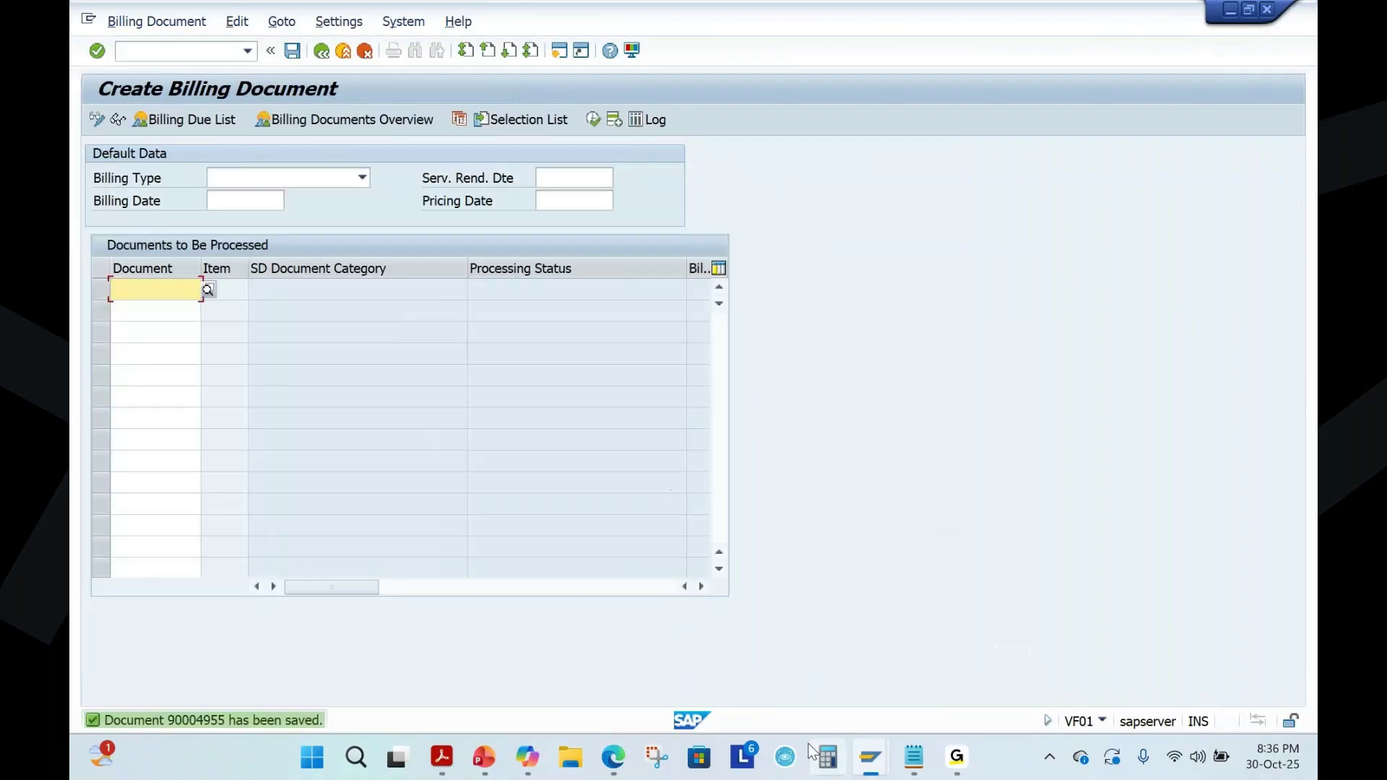
- Review the Cancellation Process diagram on slide 5 in PowerPoint and return to SAP
left_click(484, 756)
left_click(156, 587)
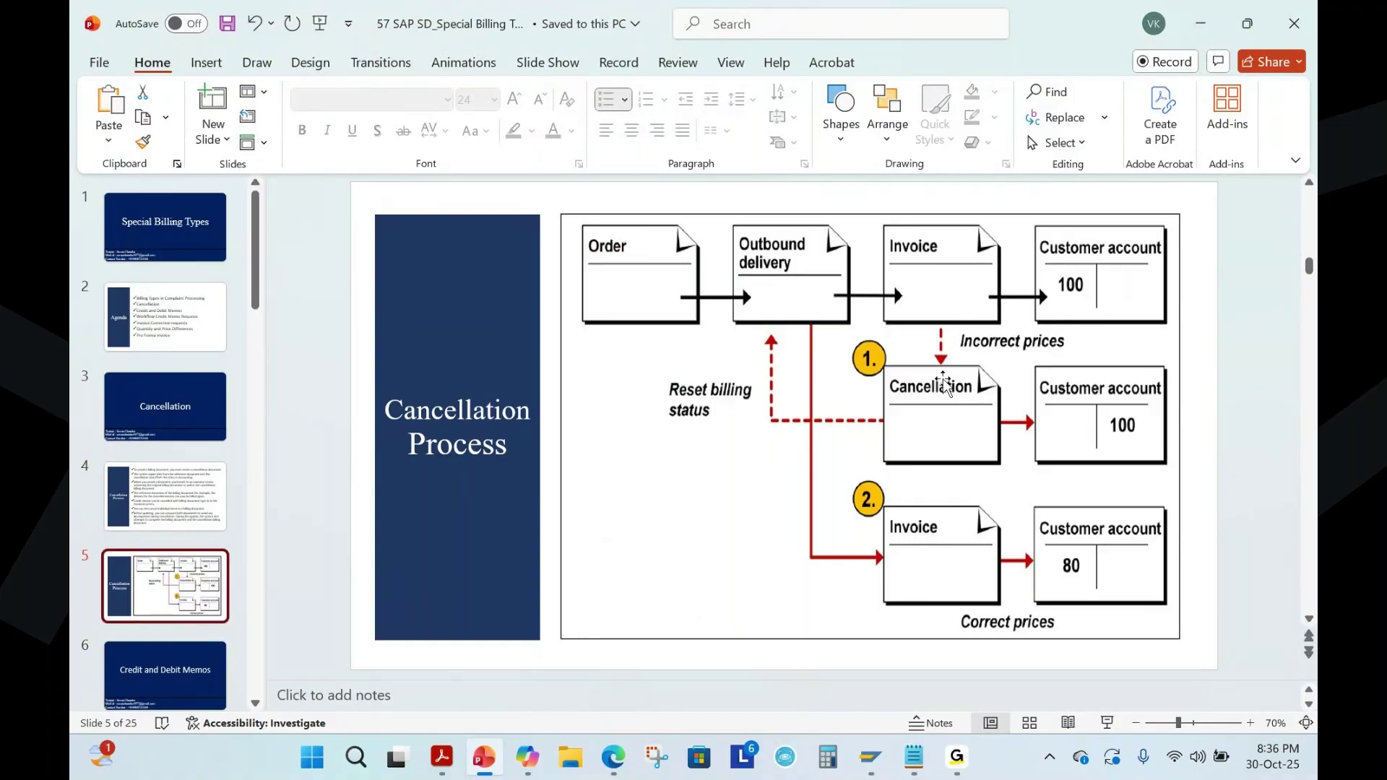
key("alt+Tab")
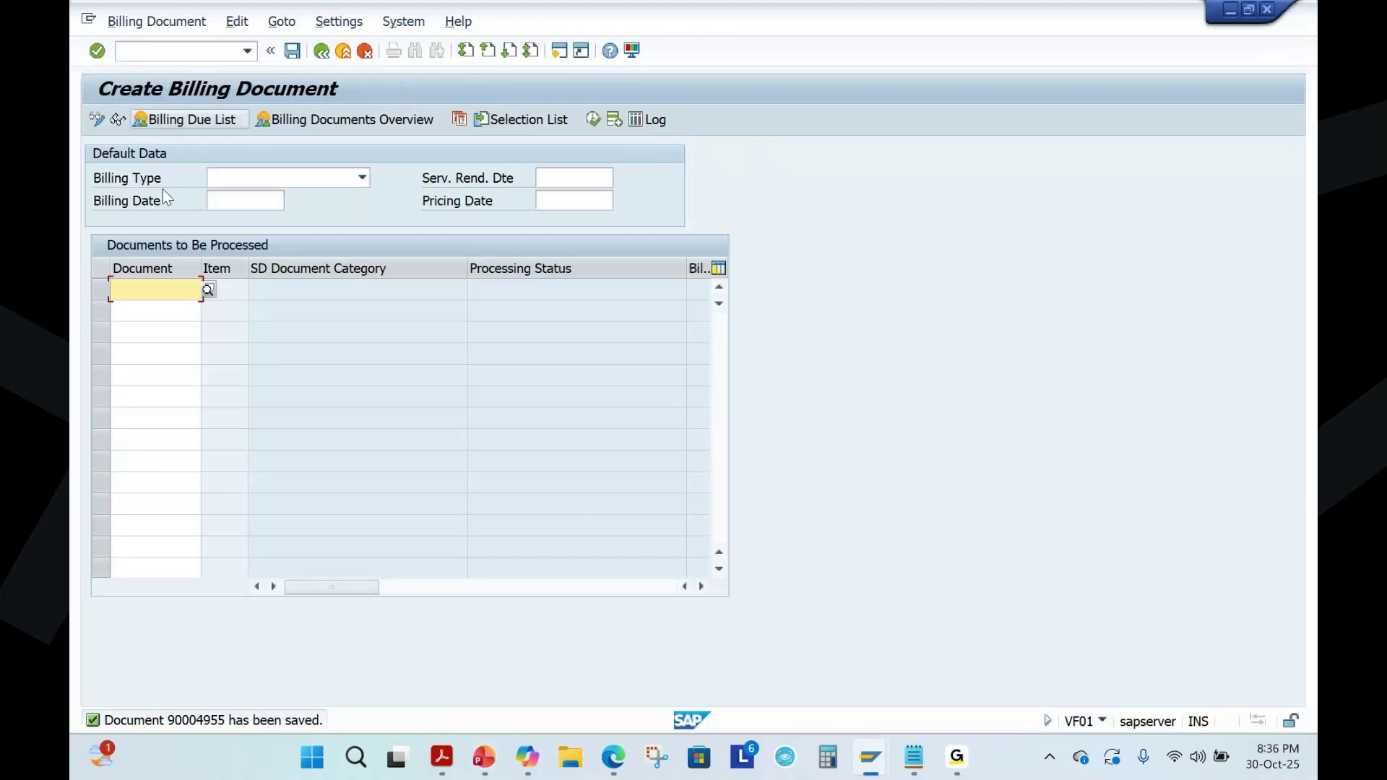
- Open the sales order in transaction VA03 and display its document flow
left_click(151, 55)
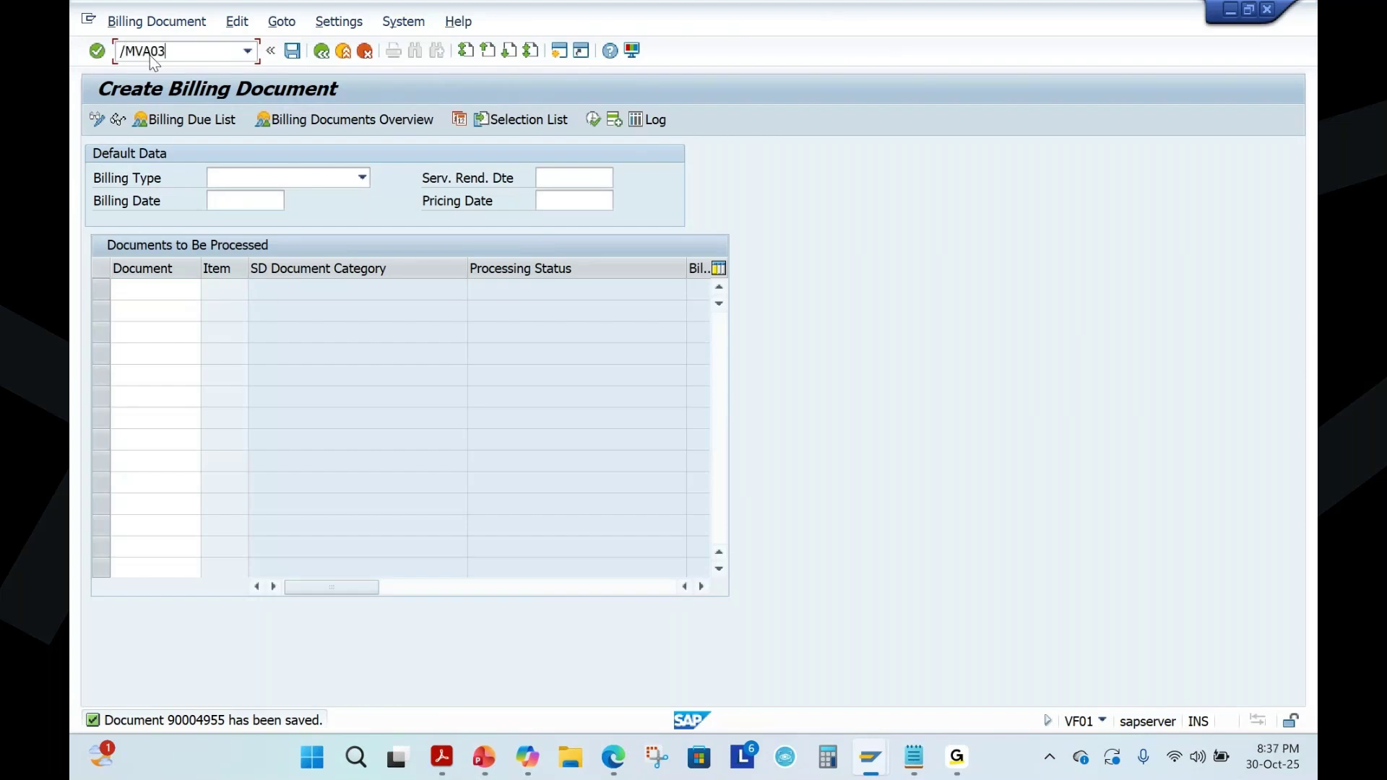
left_click(151, 55)
type("/")
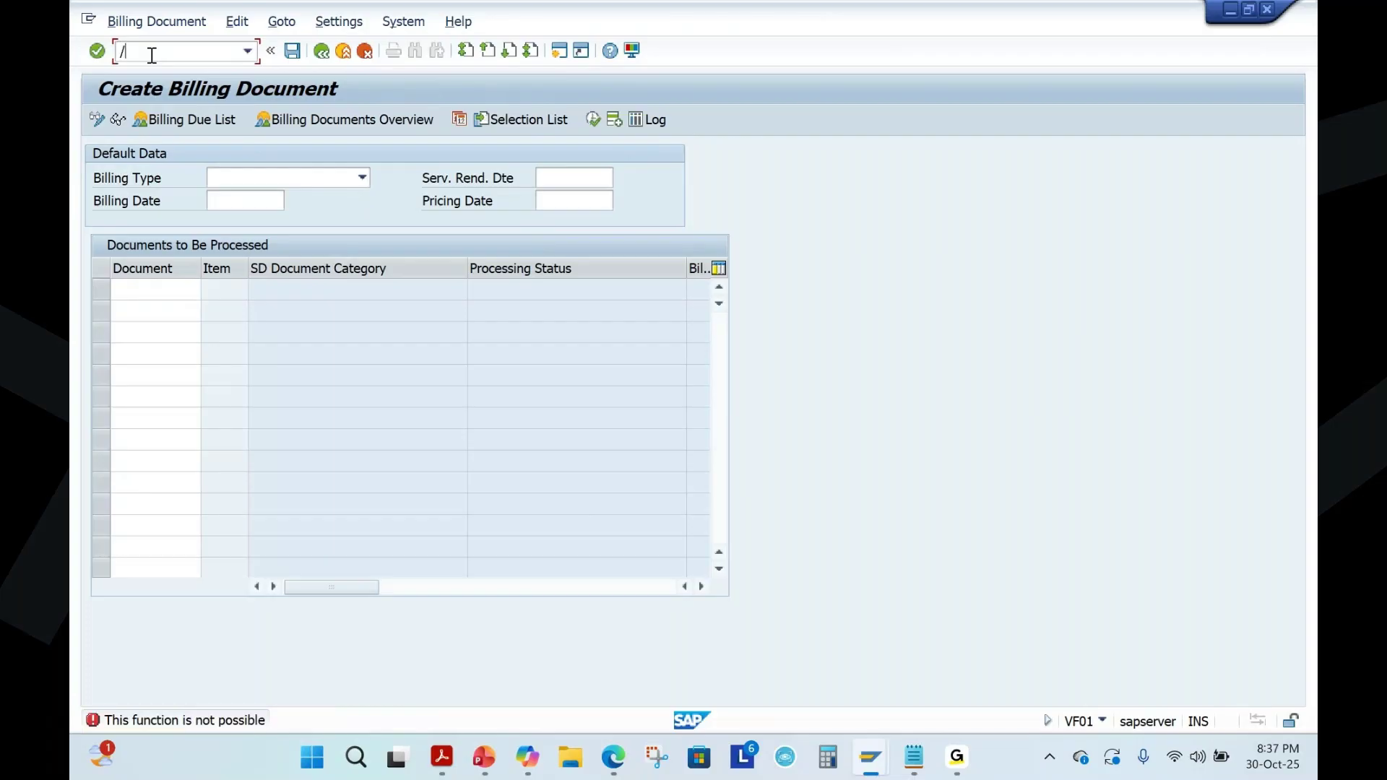
type("NVA03")
key("Return")
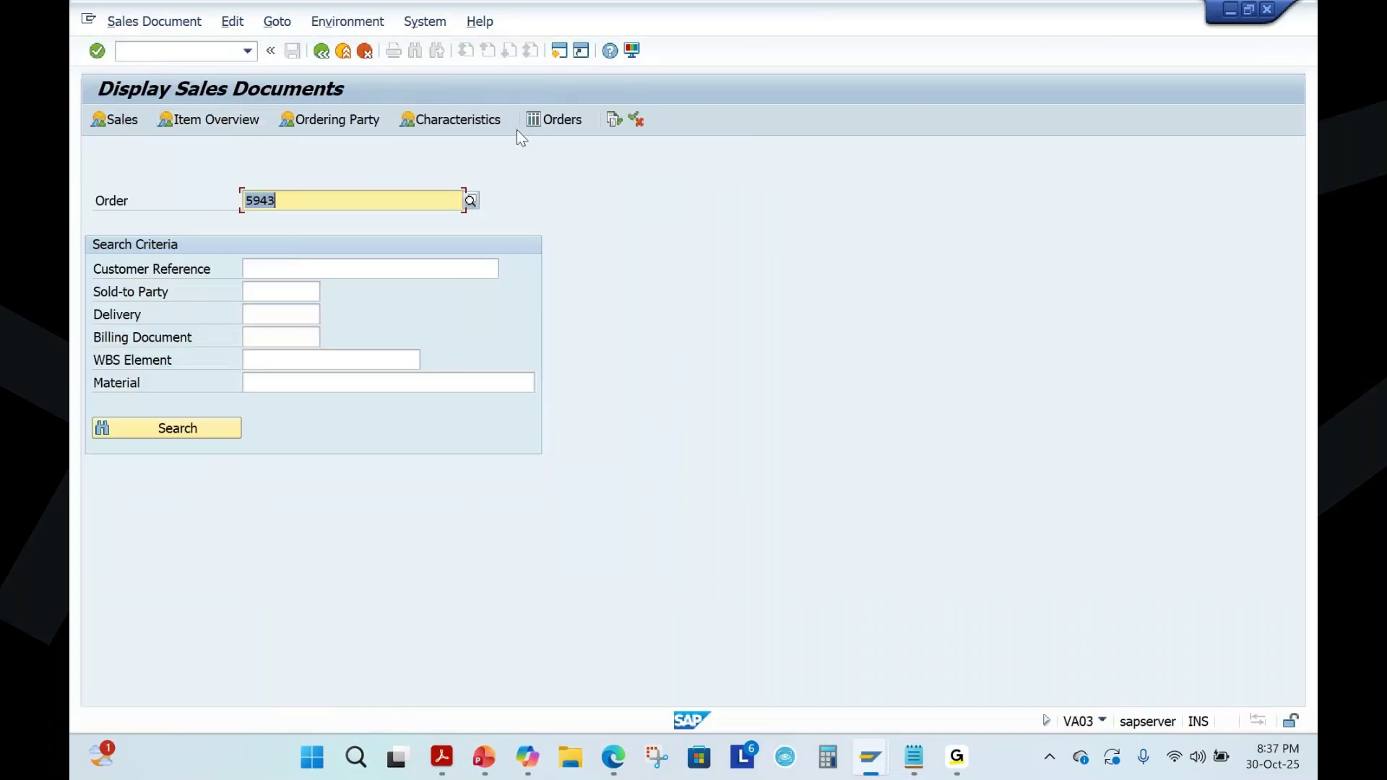
left_click(97, 50)
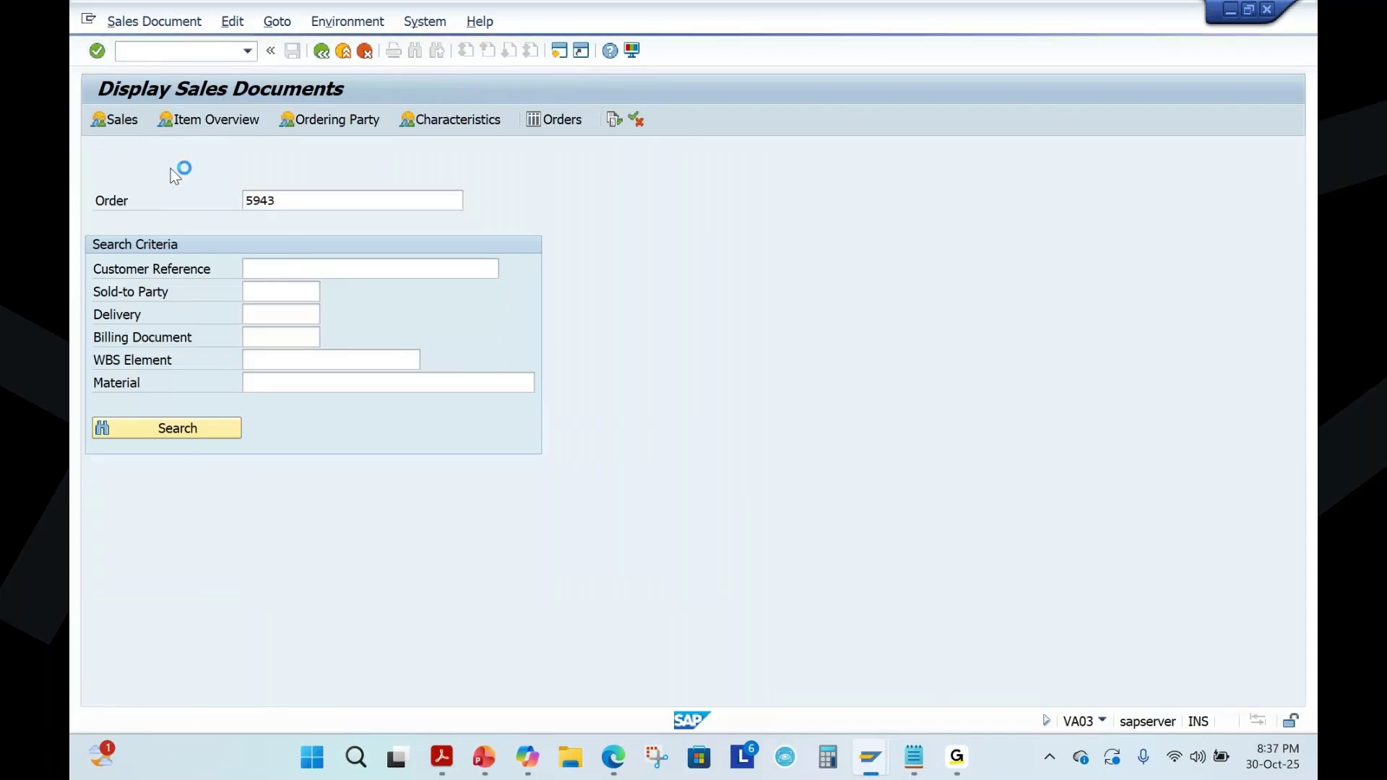
left_click(227, 271)
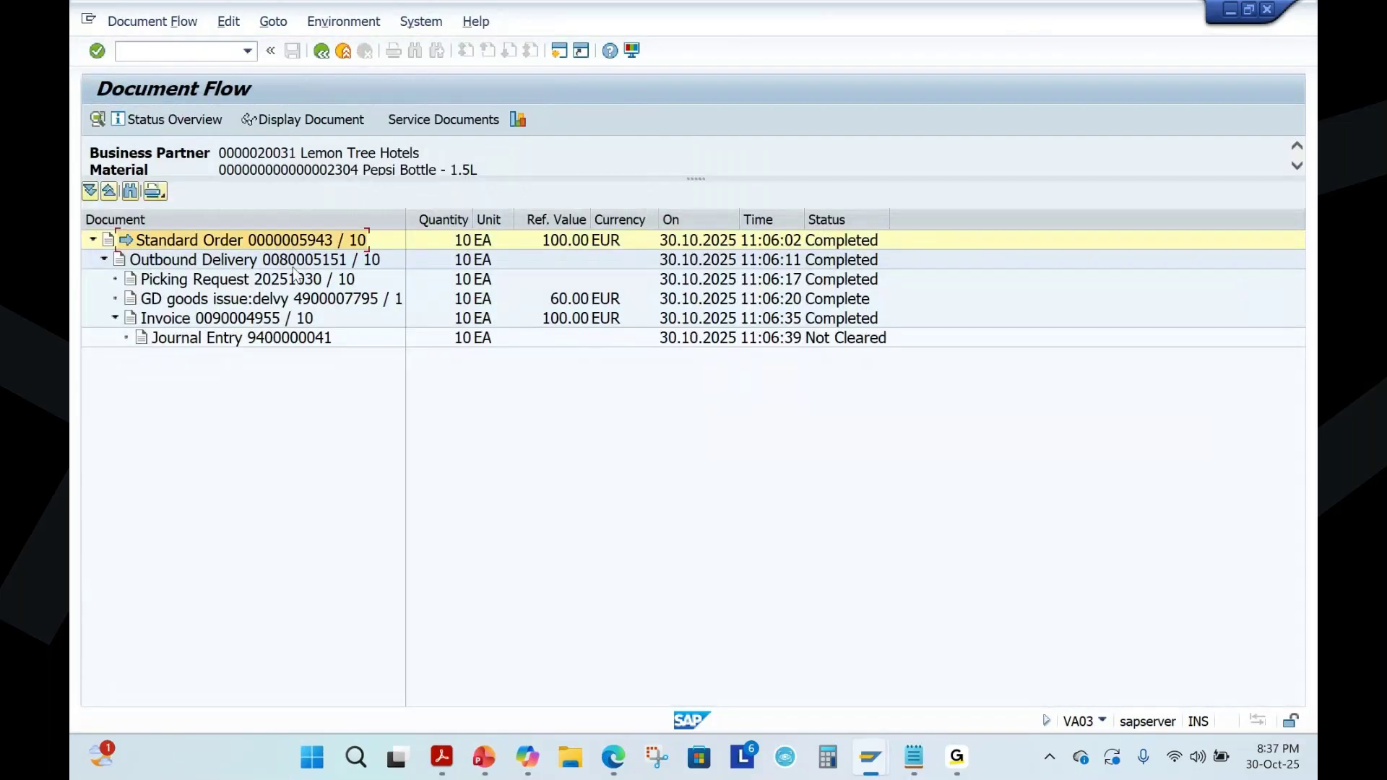
- Examine the outbound delivery, goods issue and invoice entries in the document flow
left_click(320, 262)
left_click(335, 302)
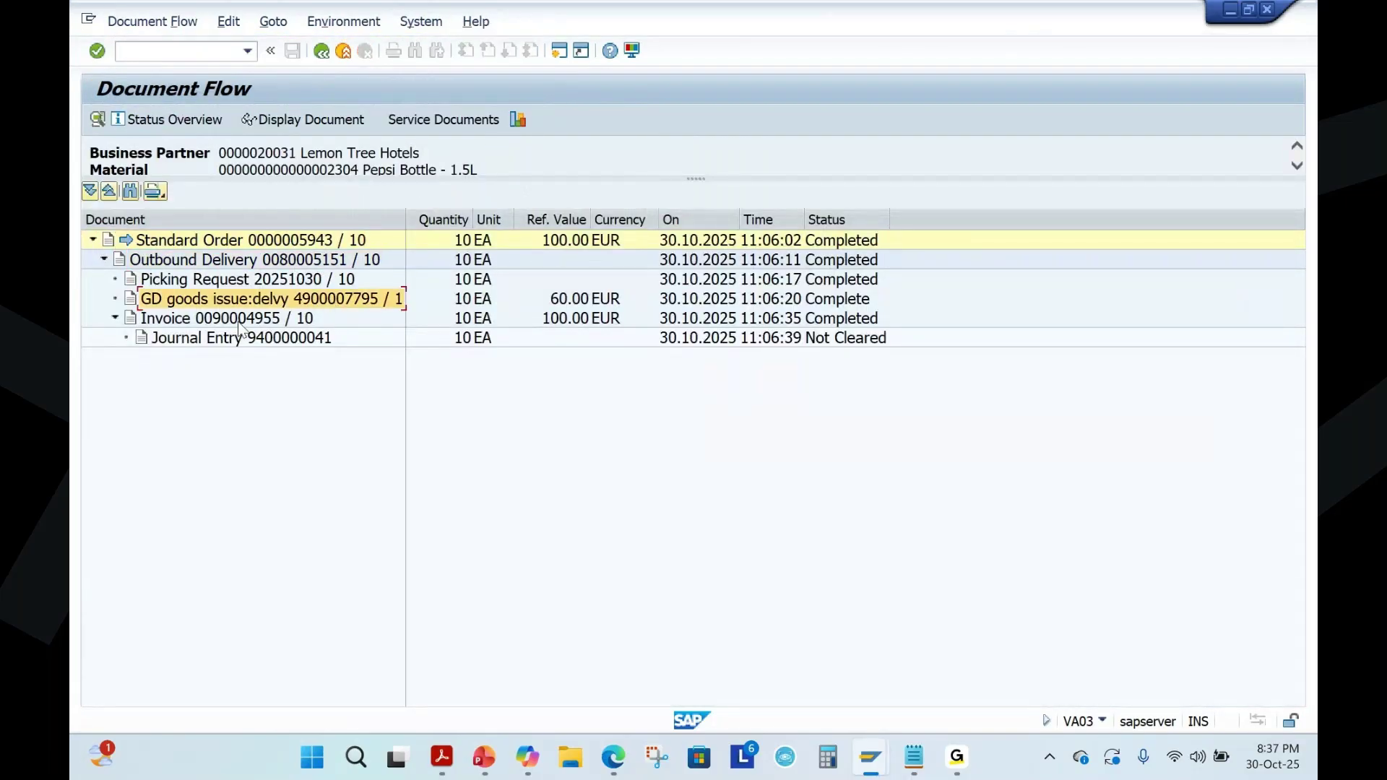
left_click(262, 322)
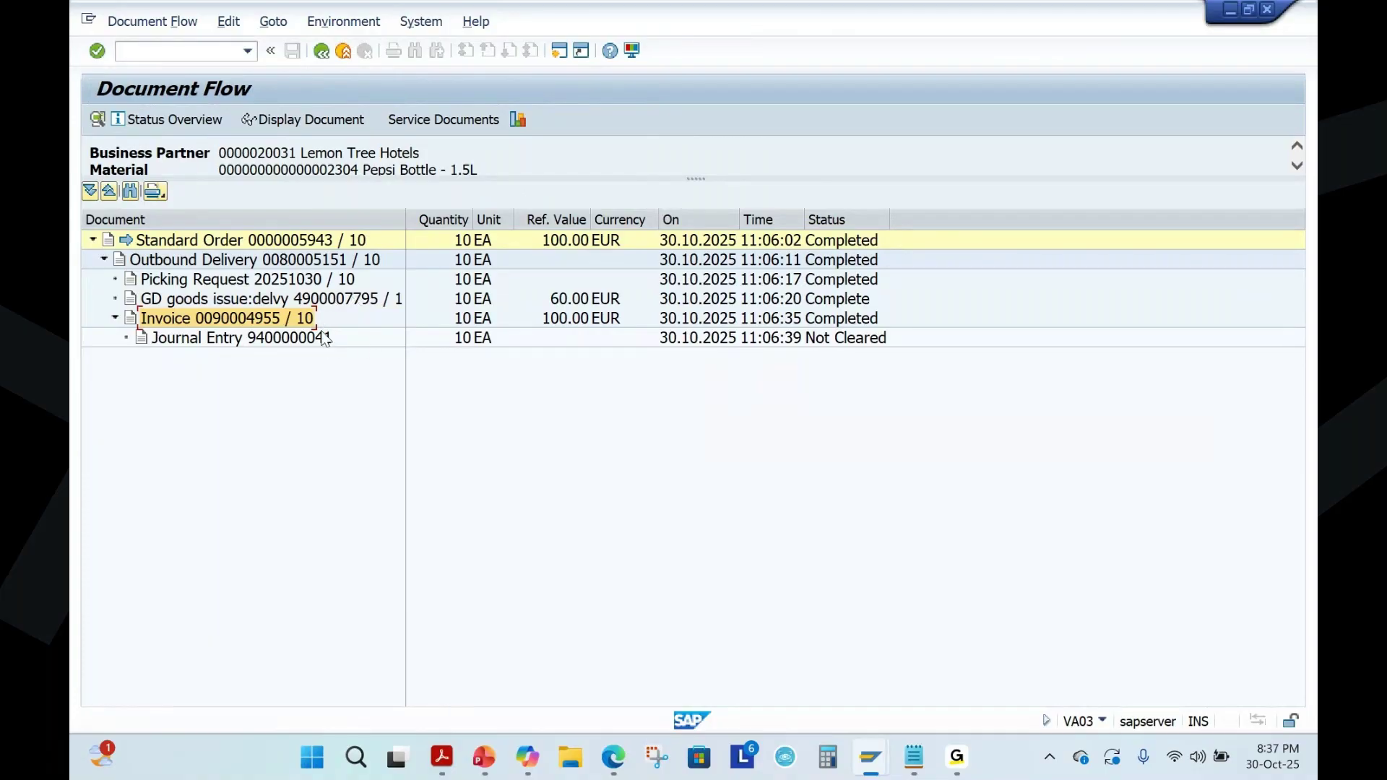
key("Up")
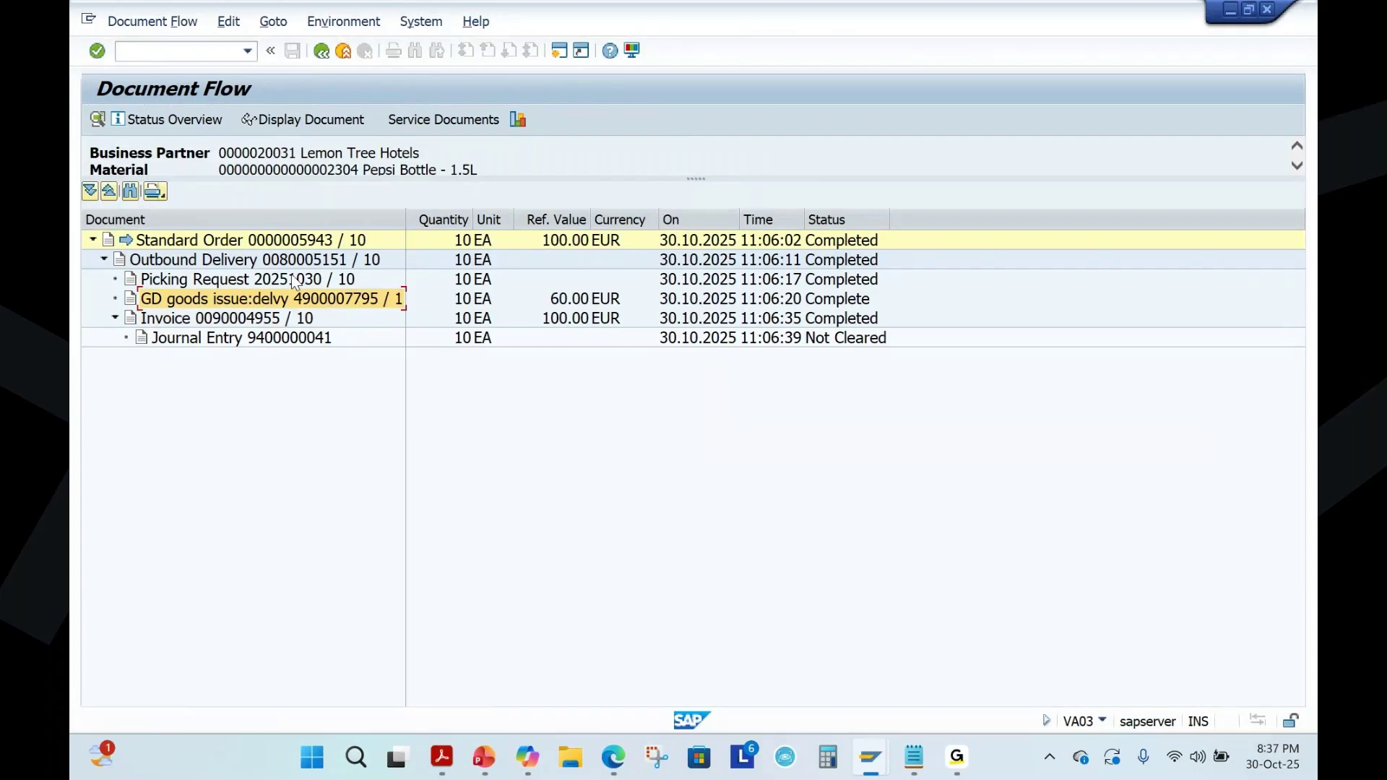
left_click(322, 260)
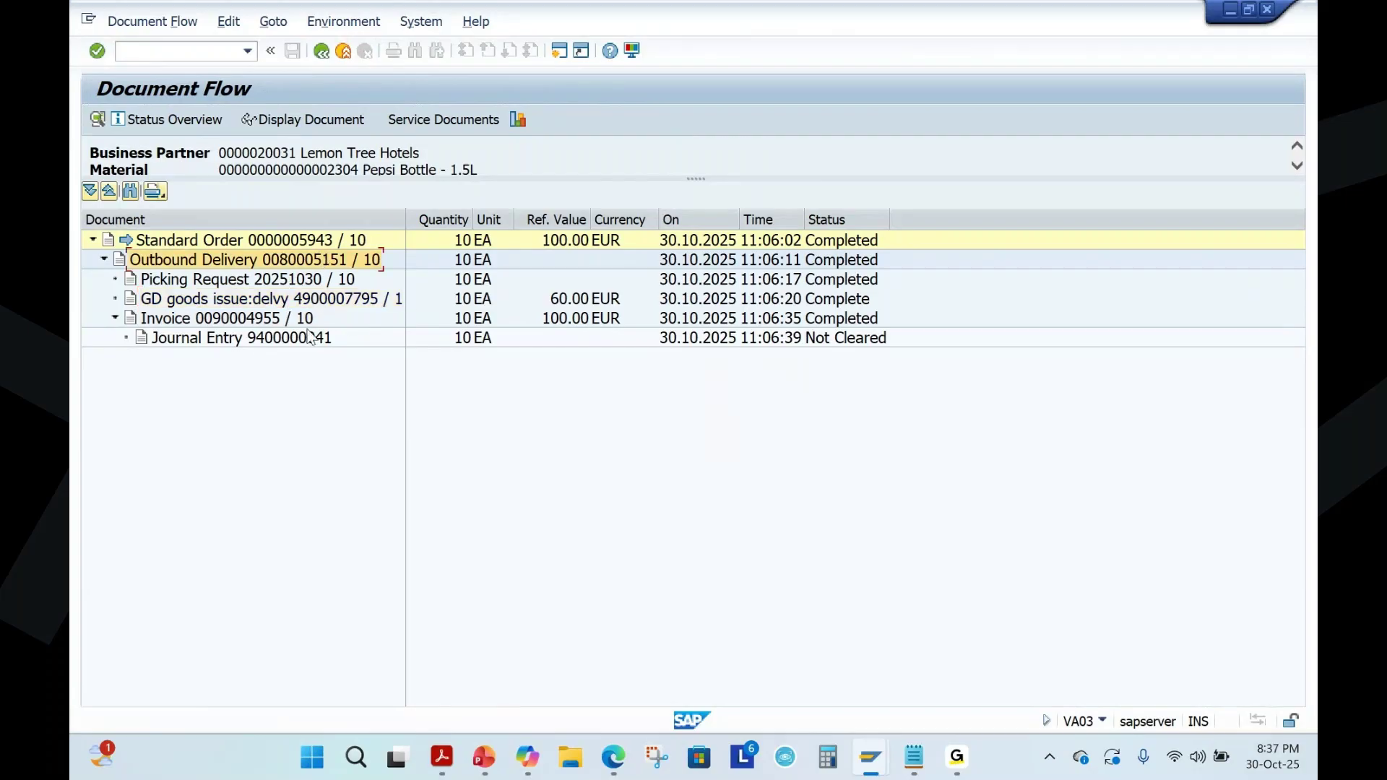
- Display the outbound delivery's header processing details from the document flow and check its billing document status
left_click(305, 123)
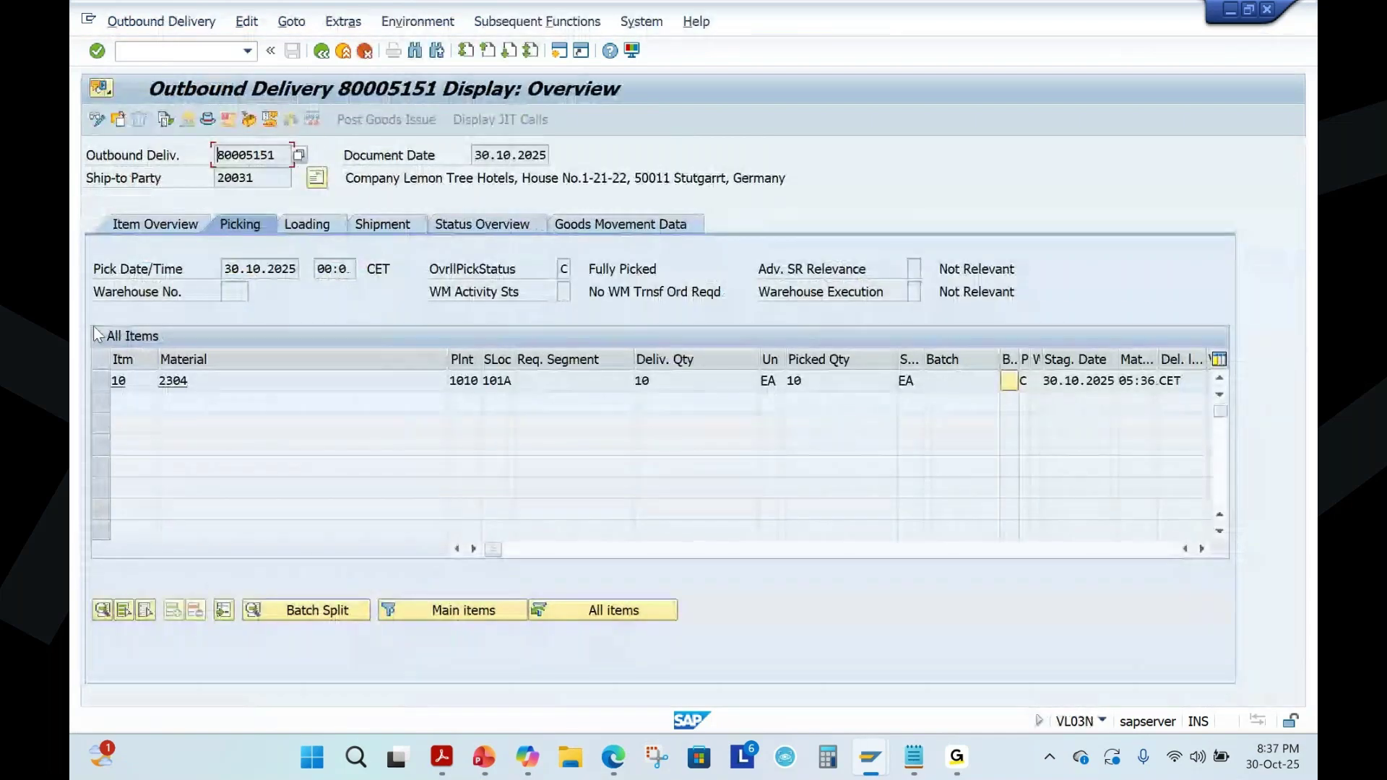
left_click(209, 121)
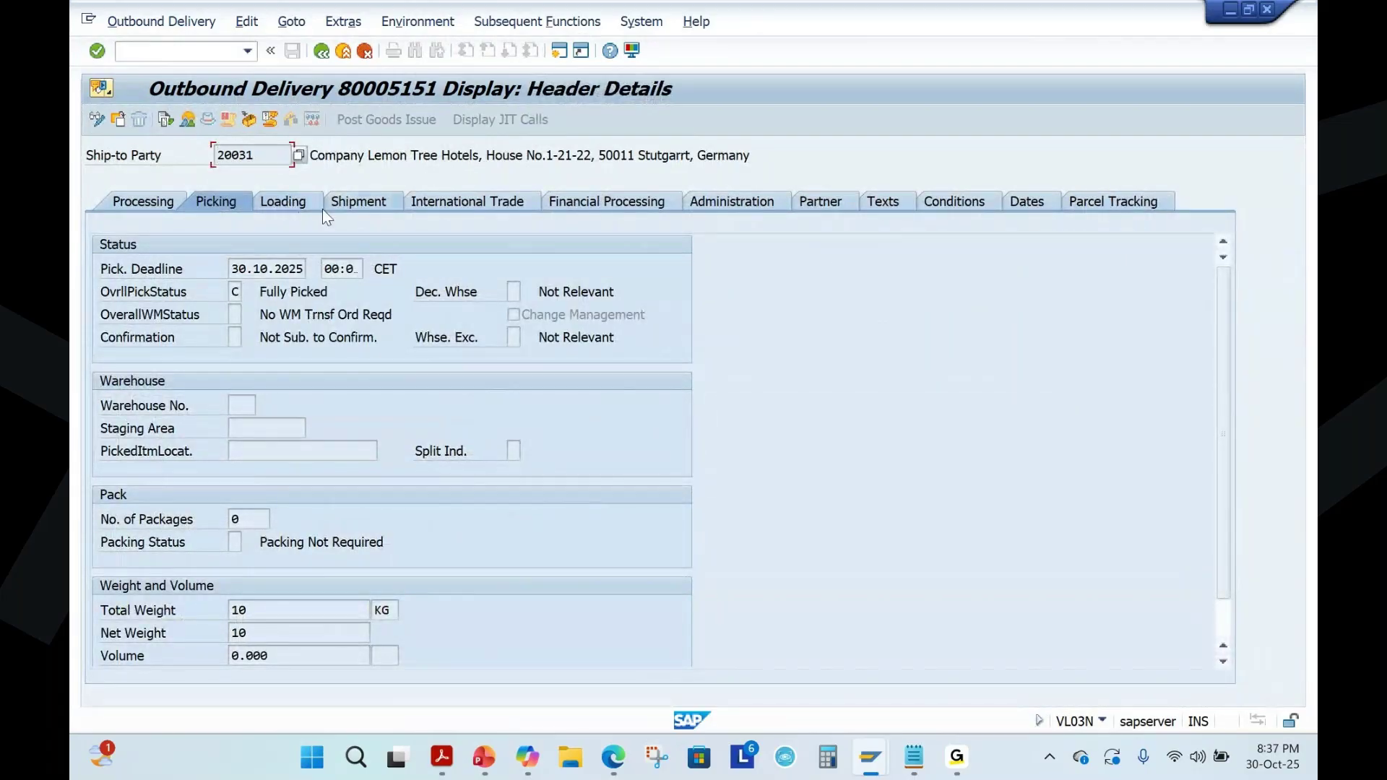
left_click(711, 203)
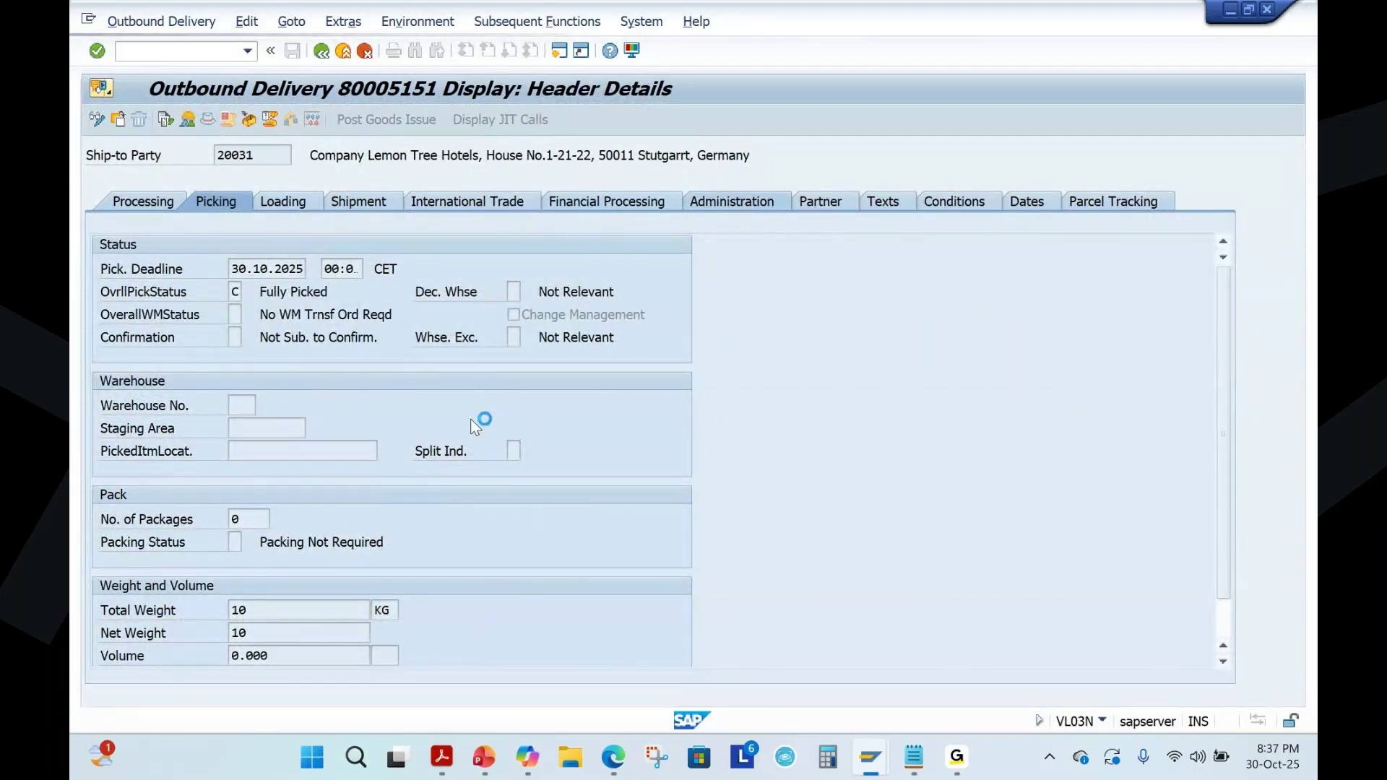
left_click(146, 205)
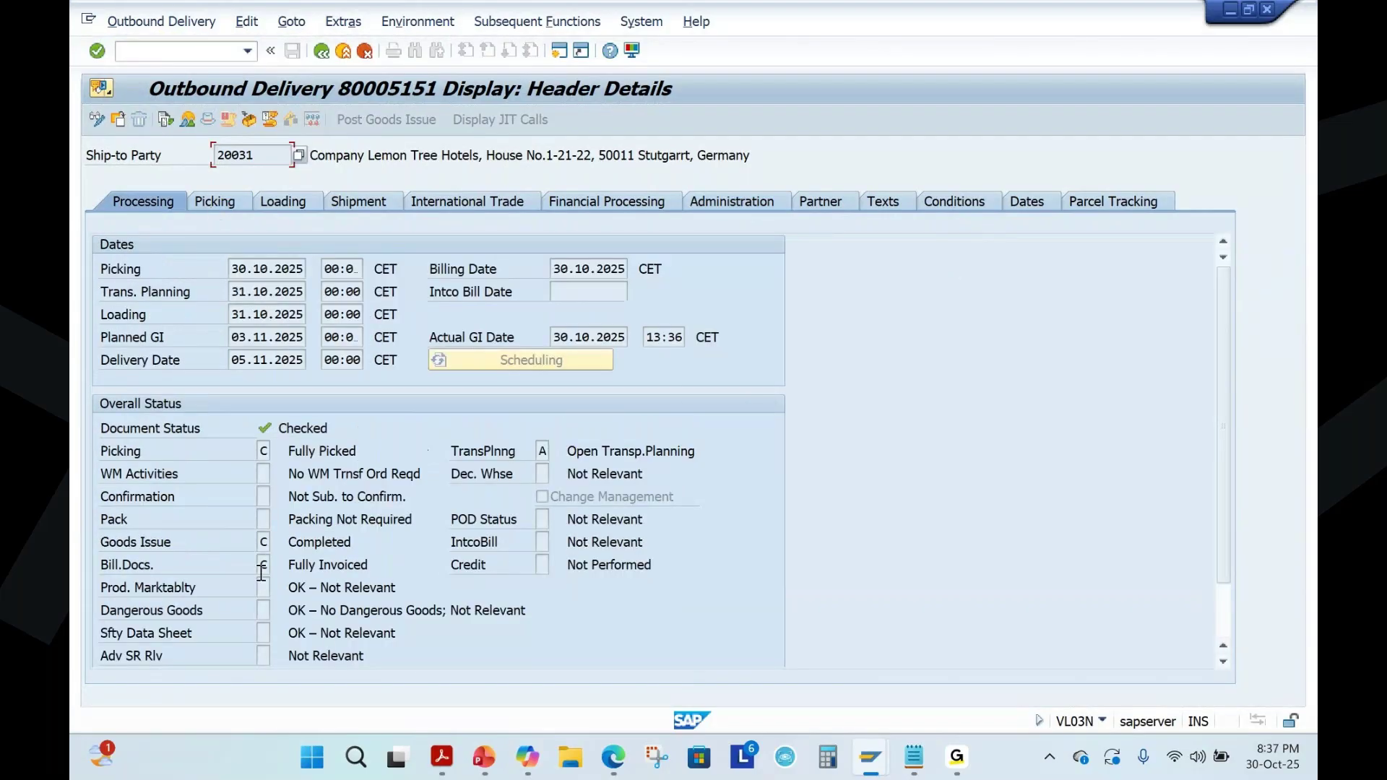
left_click(262, 564)
left_click_drag(288, 563, 398, 561)
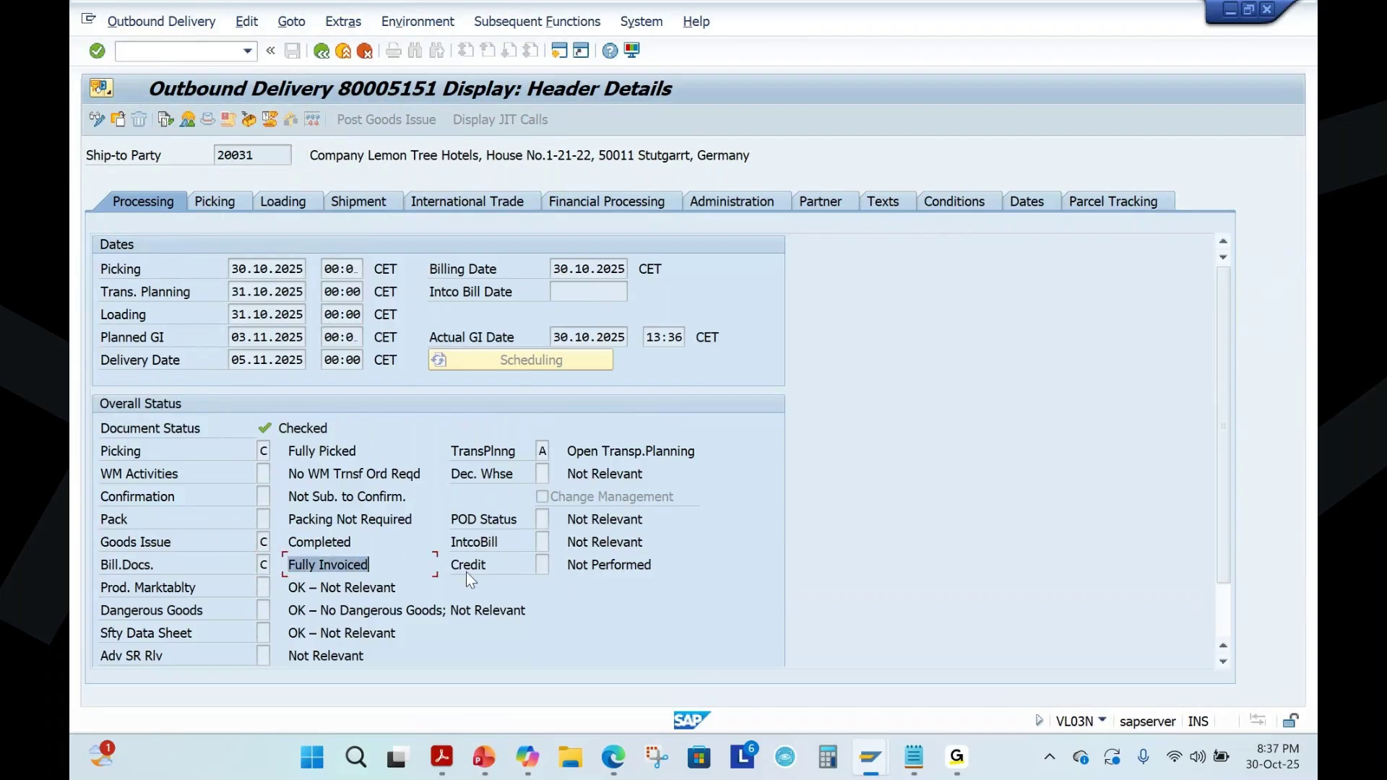
left_click(268, 565)
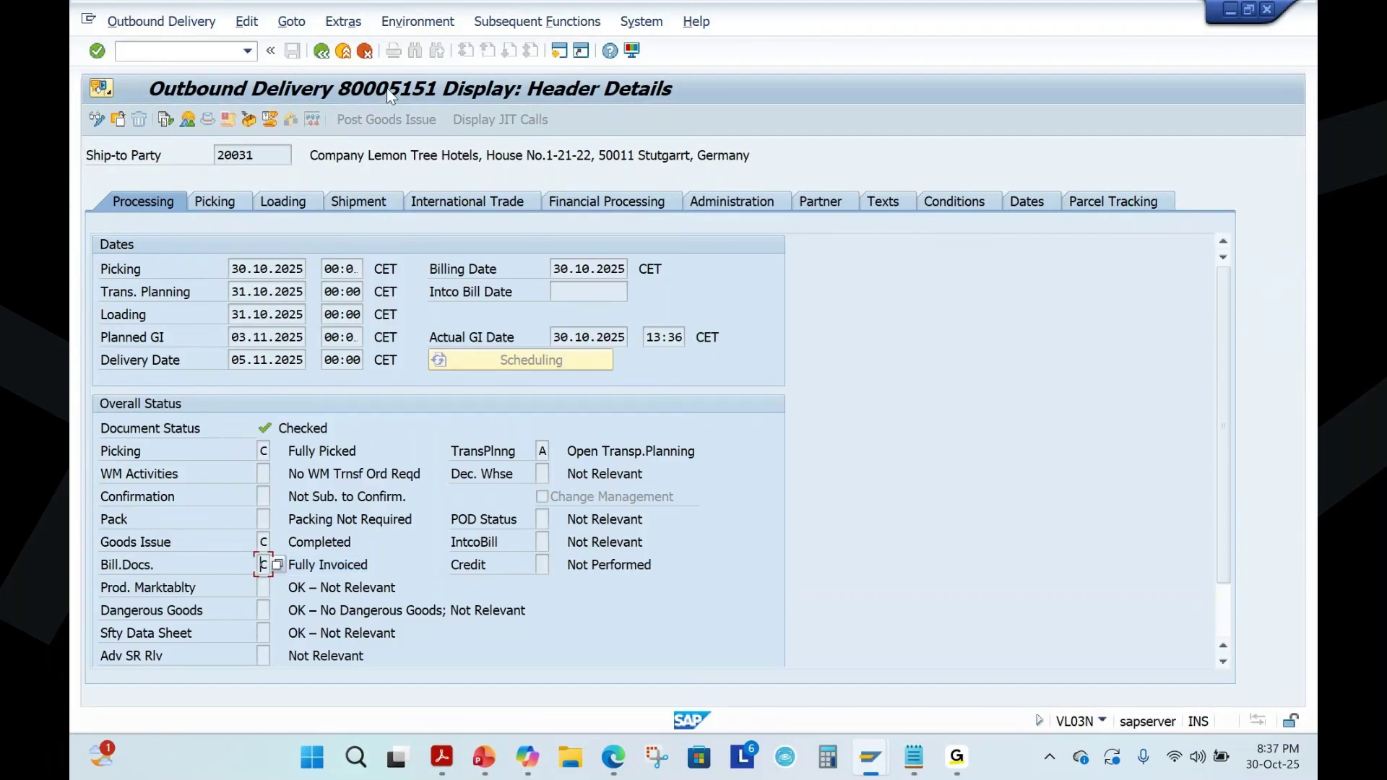
- Switch to PowerPoint and read the Cancellation Process diagram on slide 5 and the notes on slide 4
left_click(485, 758)
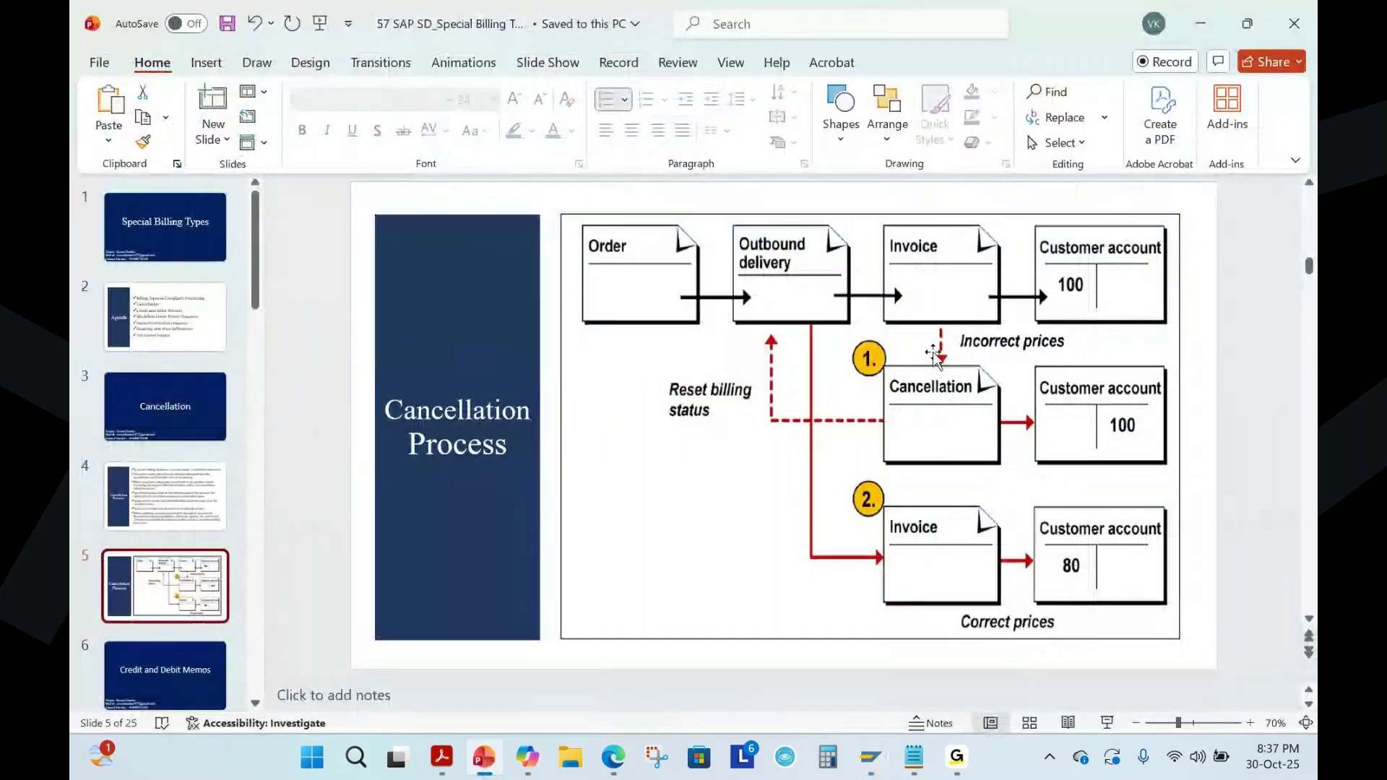
left_click(172, 490)
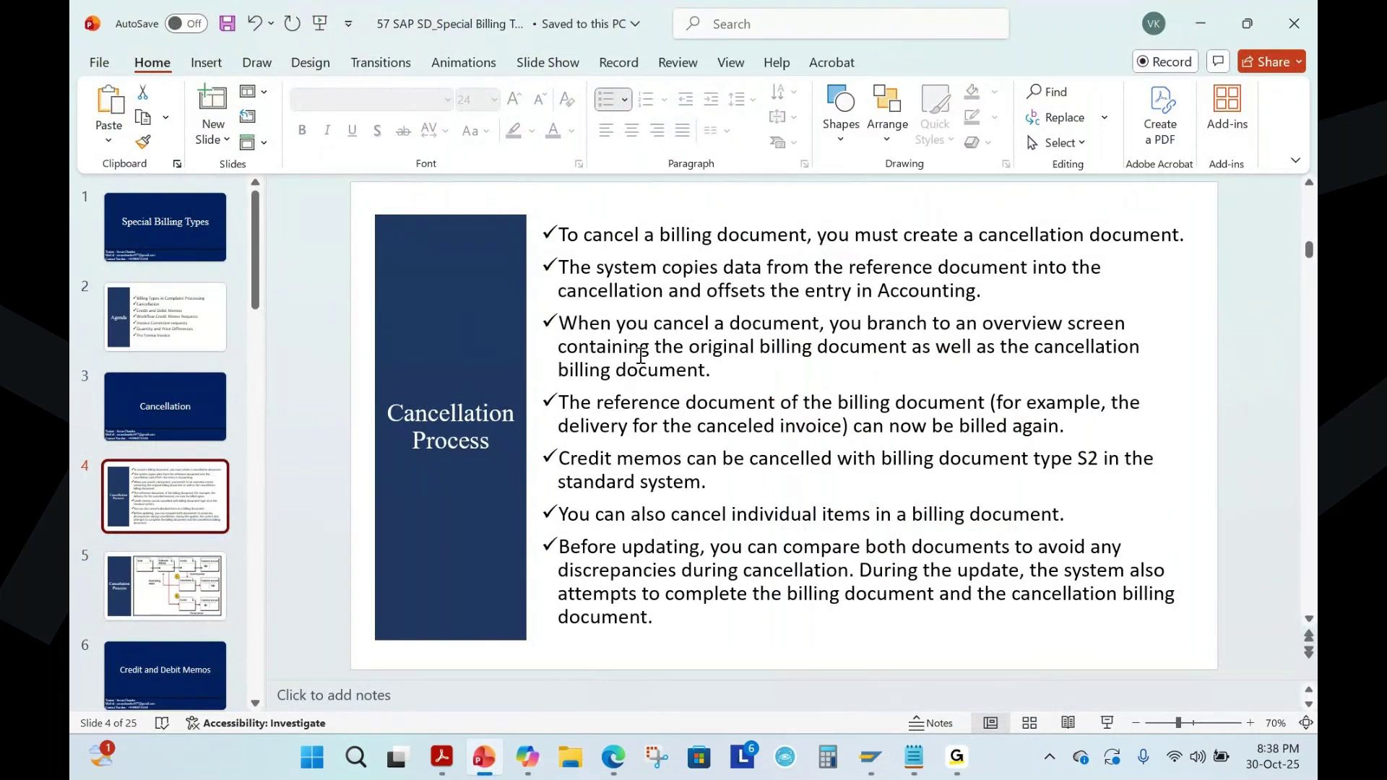
left_click(900, 348)
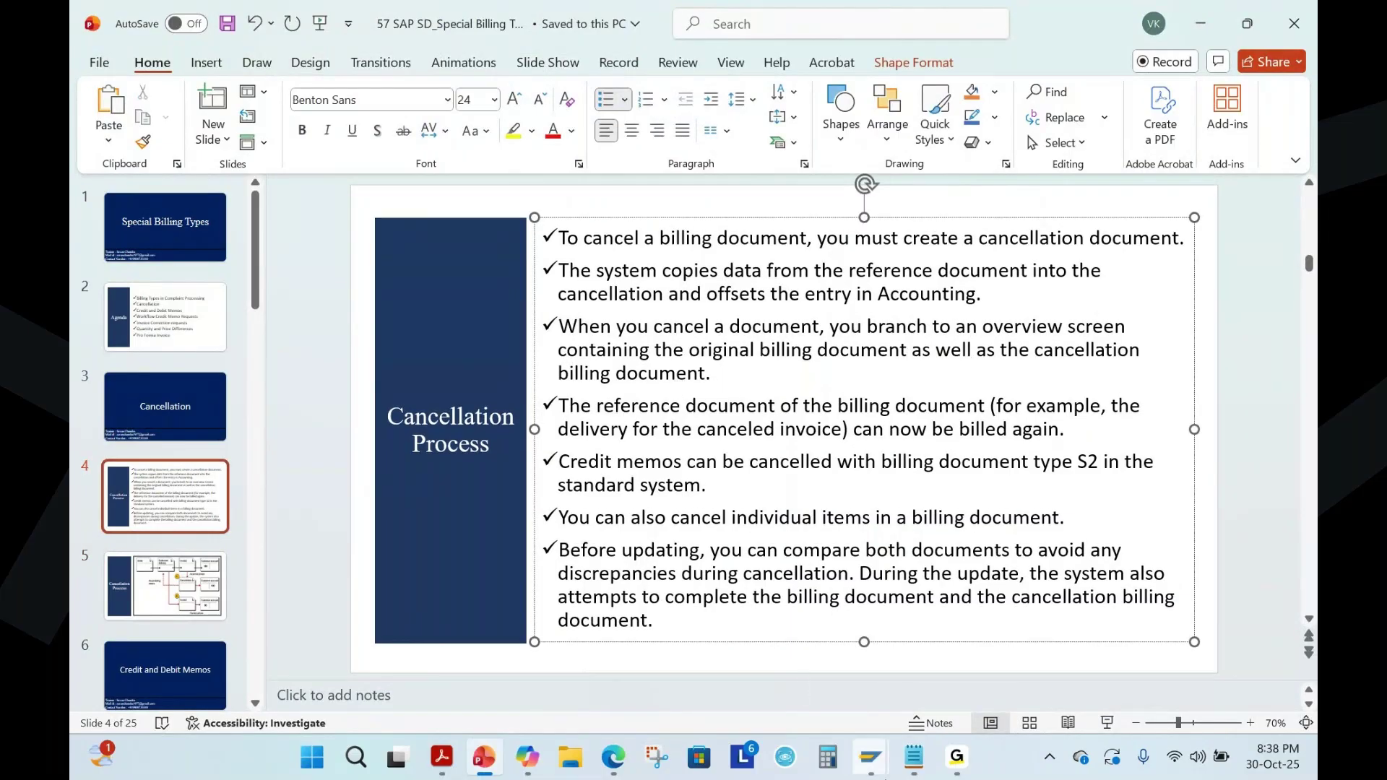
- Switch to SAP and run transaction VF11 in a new session to bring up the cancellation overview for the saved invoice
mouse_move(870, 758)
left_click(972, 669)
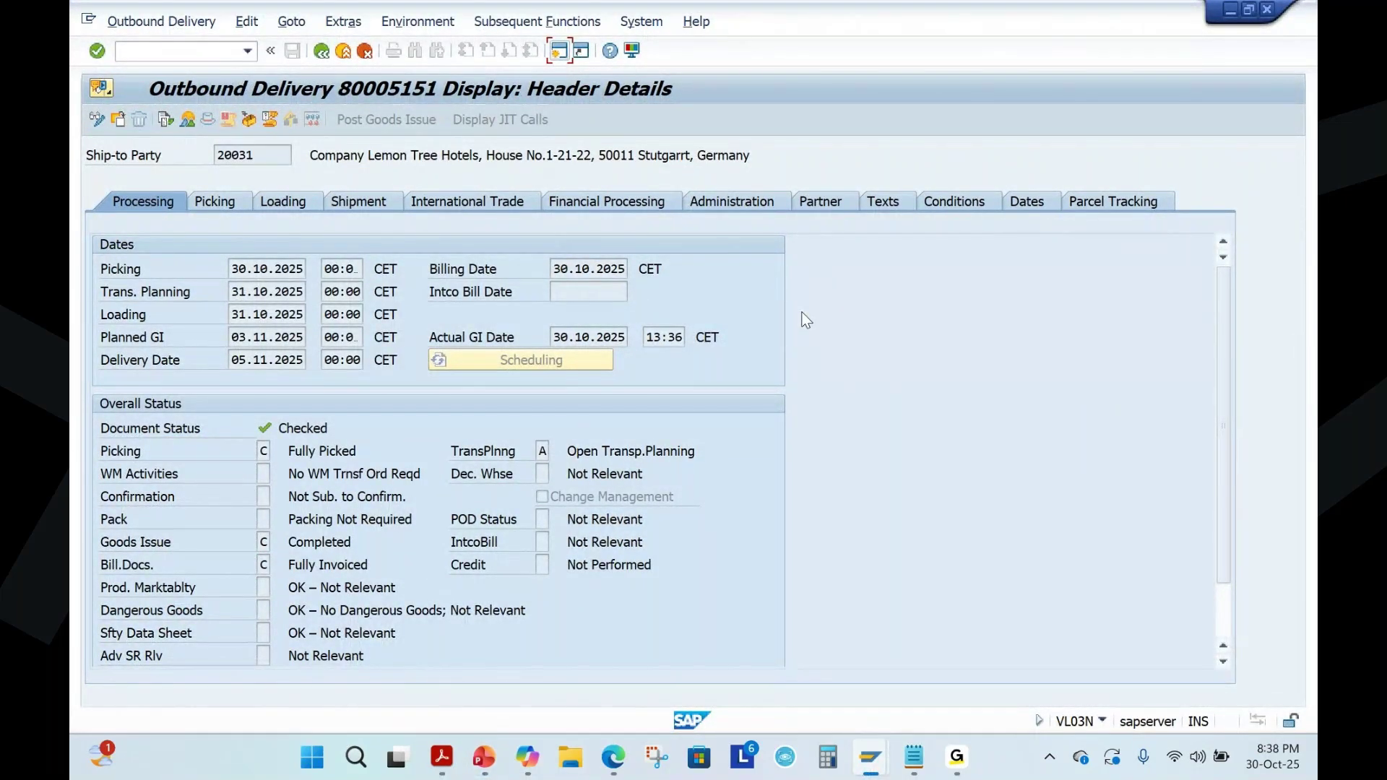
type("VF11")
key("Return")
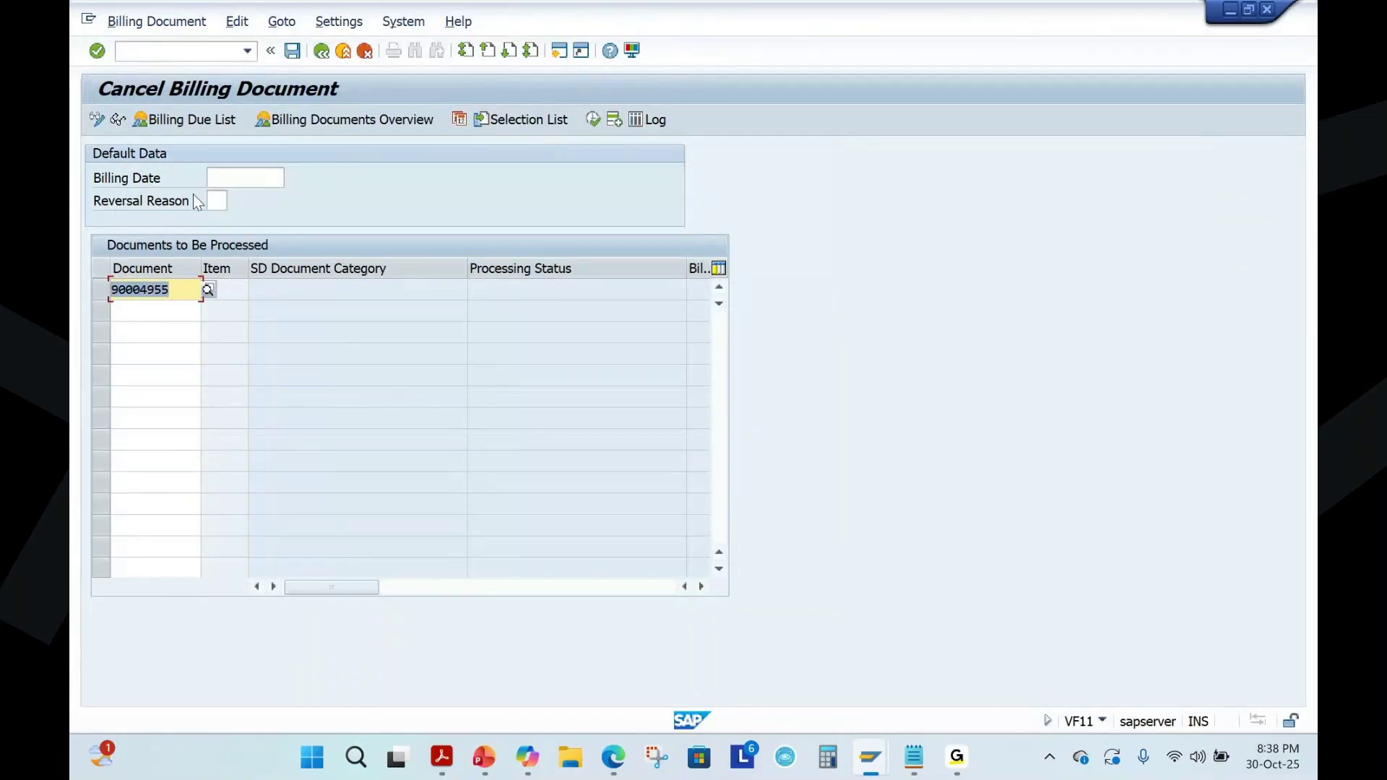
left_click(98, 52)
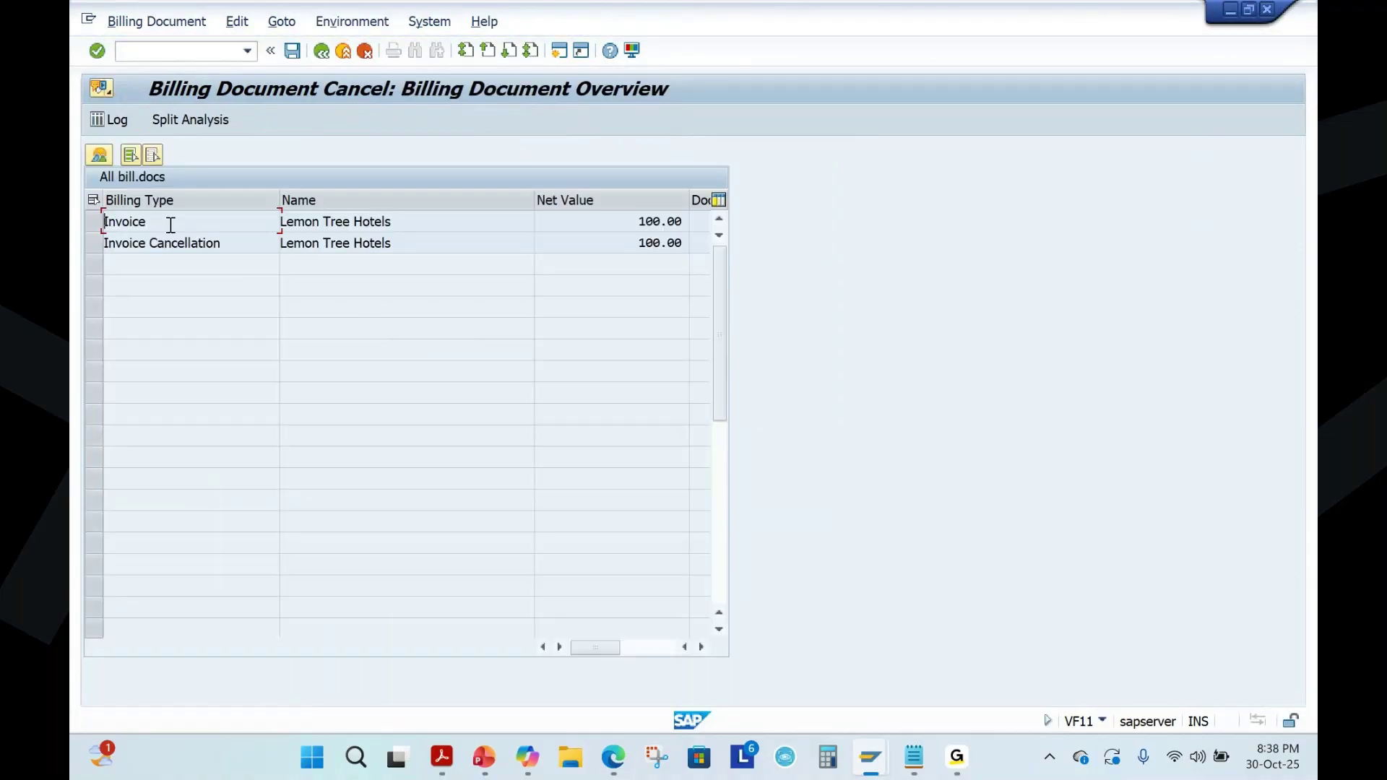
- Compare the Invoice and Invoice Cancellation lines and their net values, checking against the slide 4 notes in PowerPoint before returning to SAP
double_click(125, 222)
double_click(640, 221)
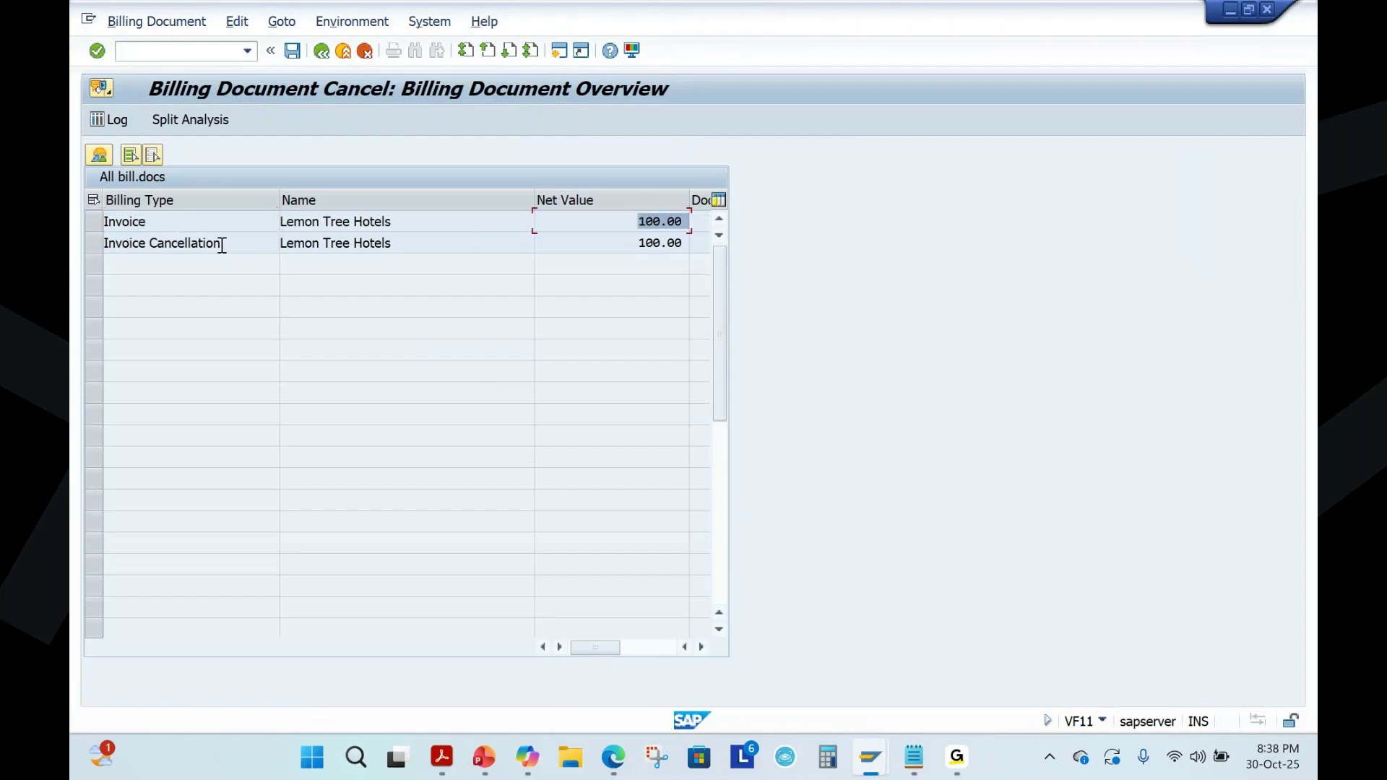
triple_click(221, 244)
double_click(616, 245)
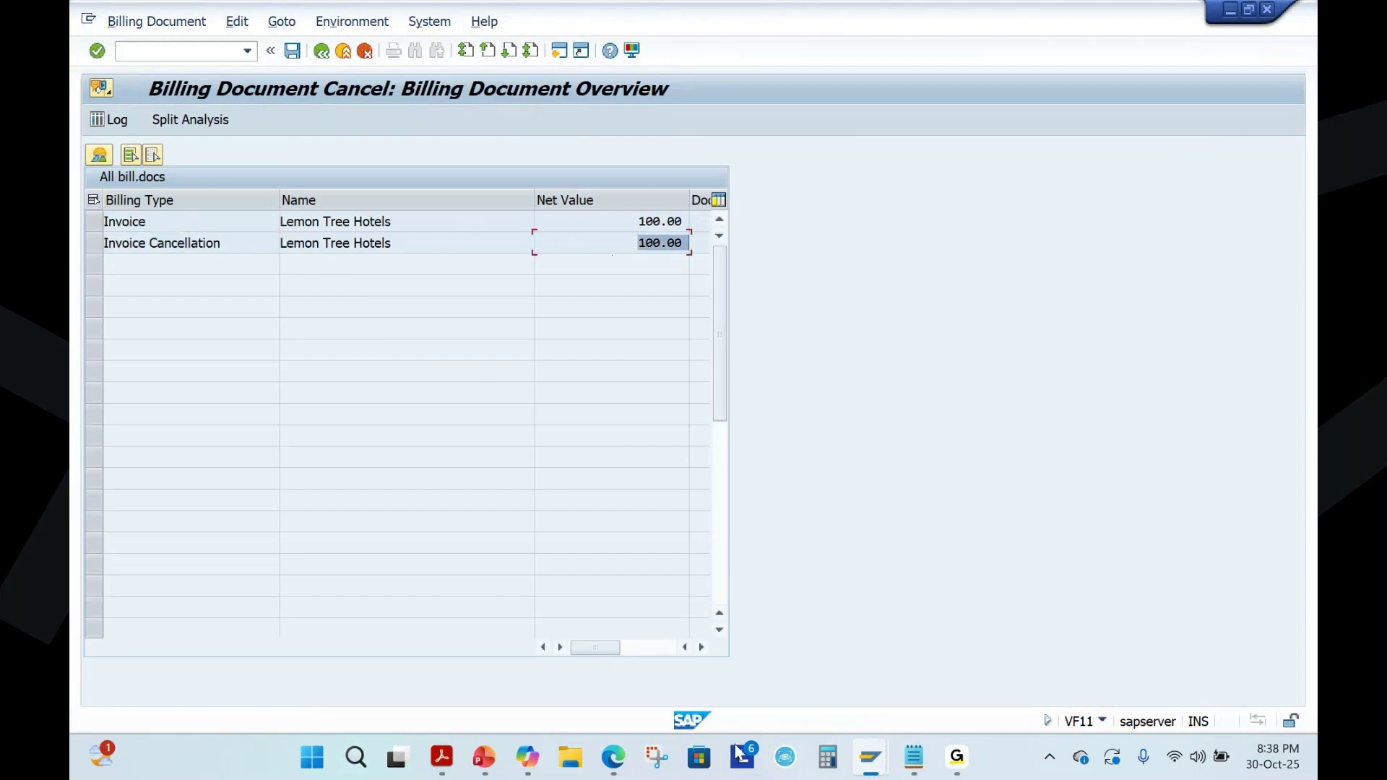
left_click(484, 766)
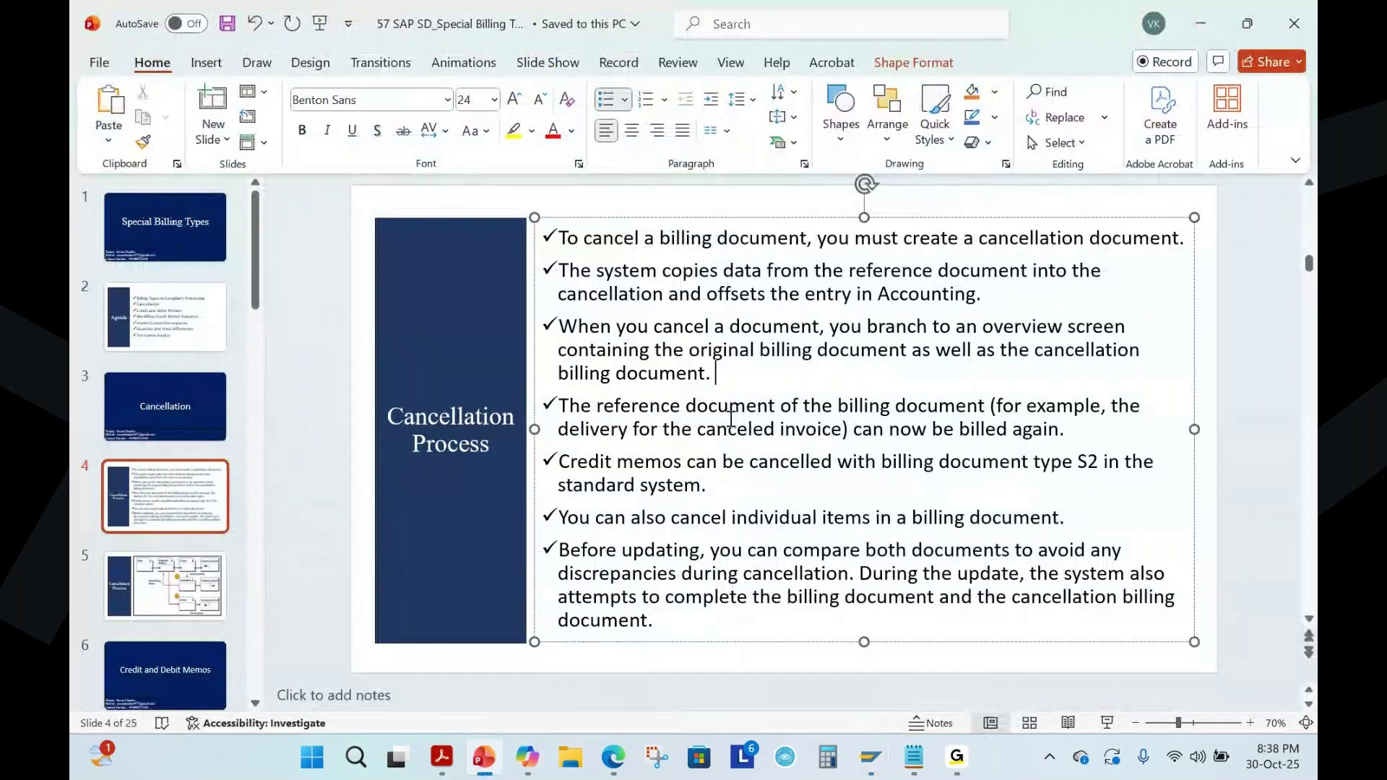
key("alt+Tab")
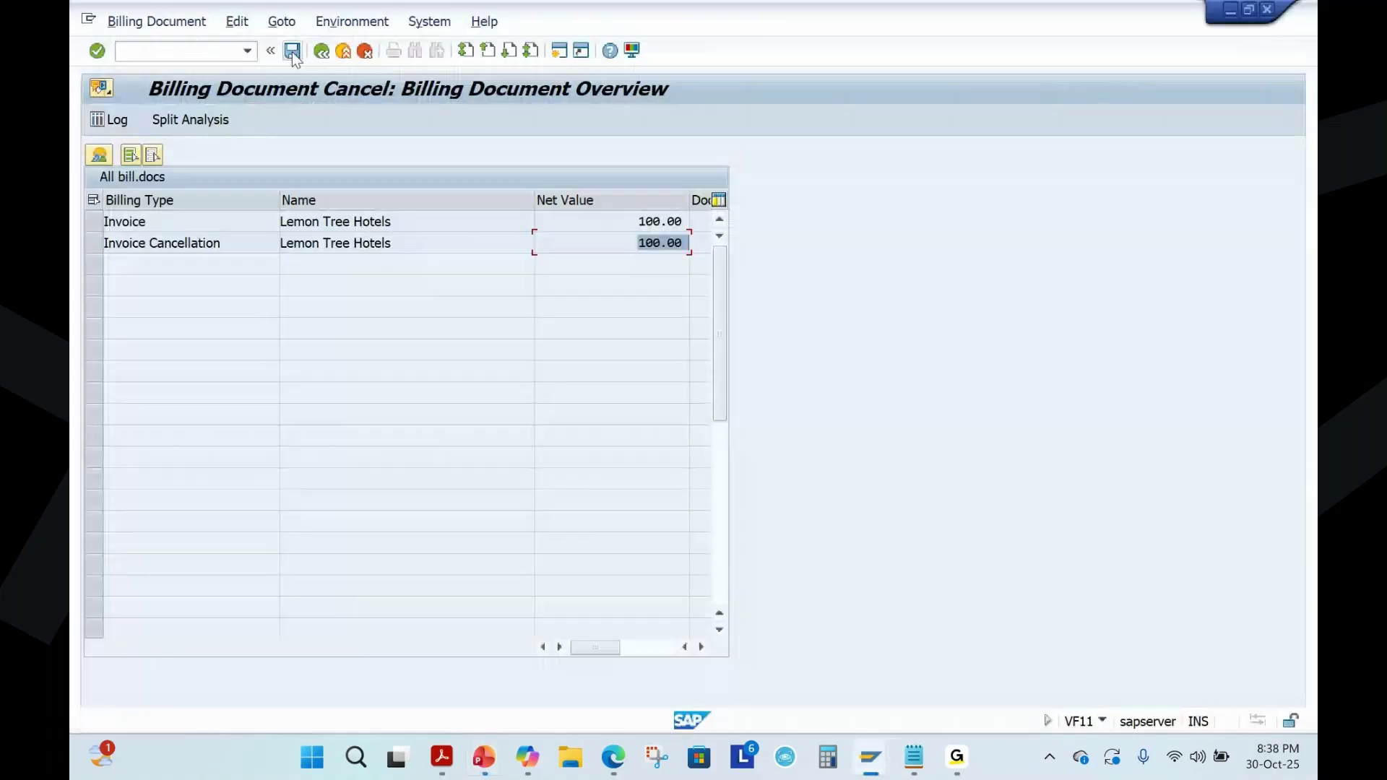
- Save the invoice cancellation and return to the document flow in the outbound delivery session
left_click(292, 50)
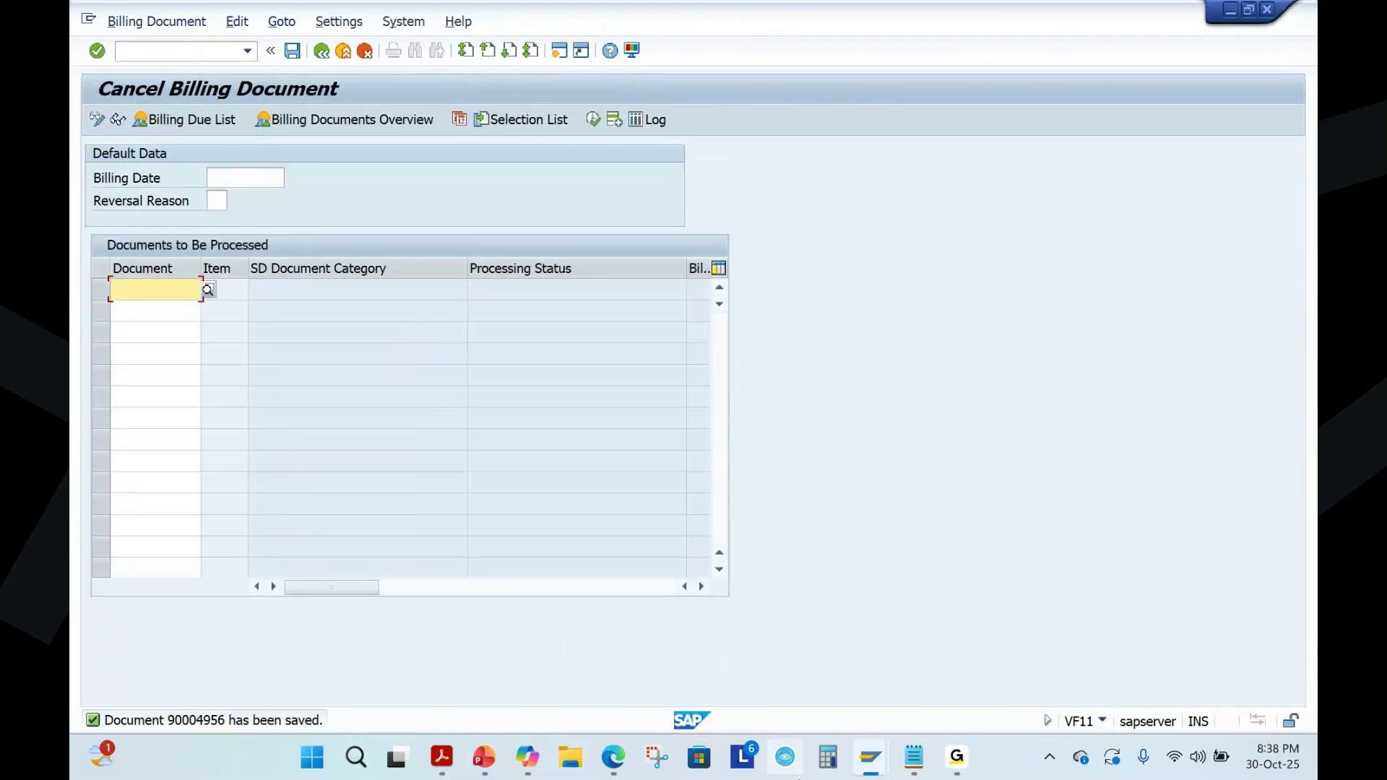
mouse_move(861, 747)
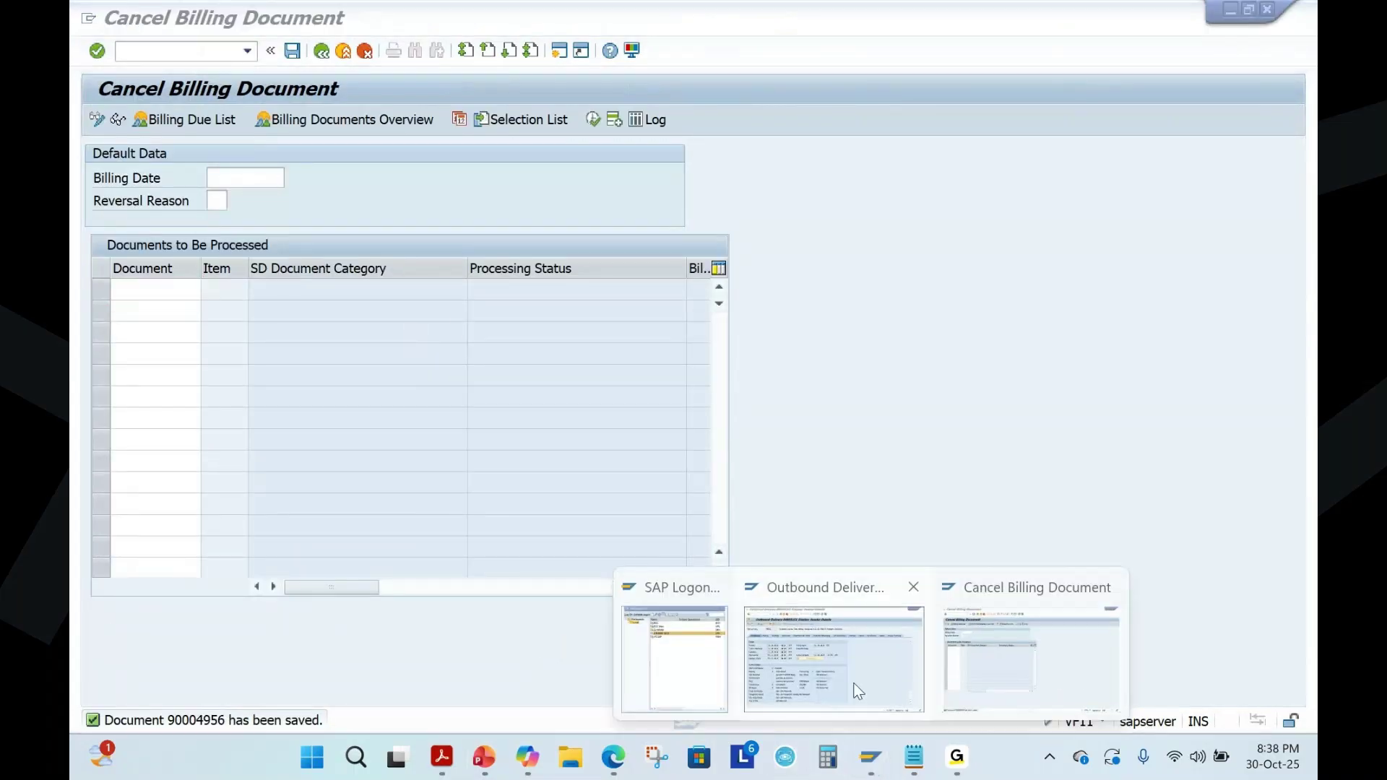
left_click(858, 686)
left_click(321, 52)
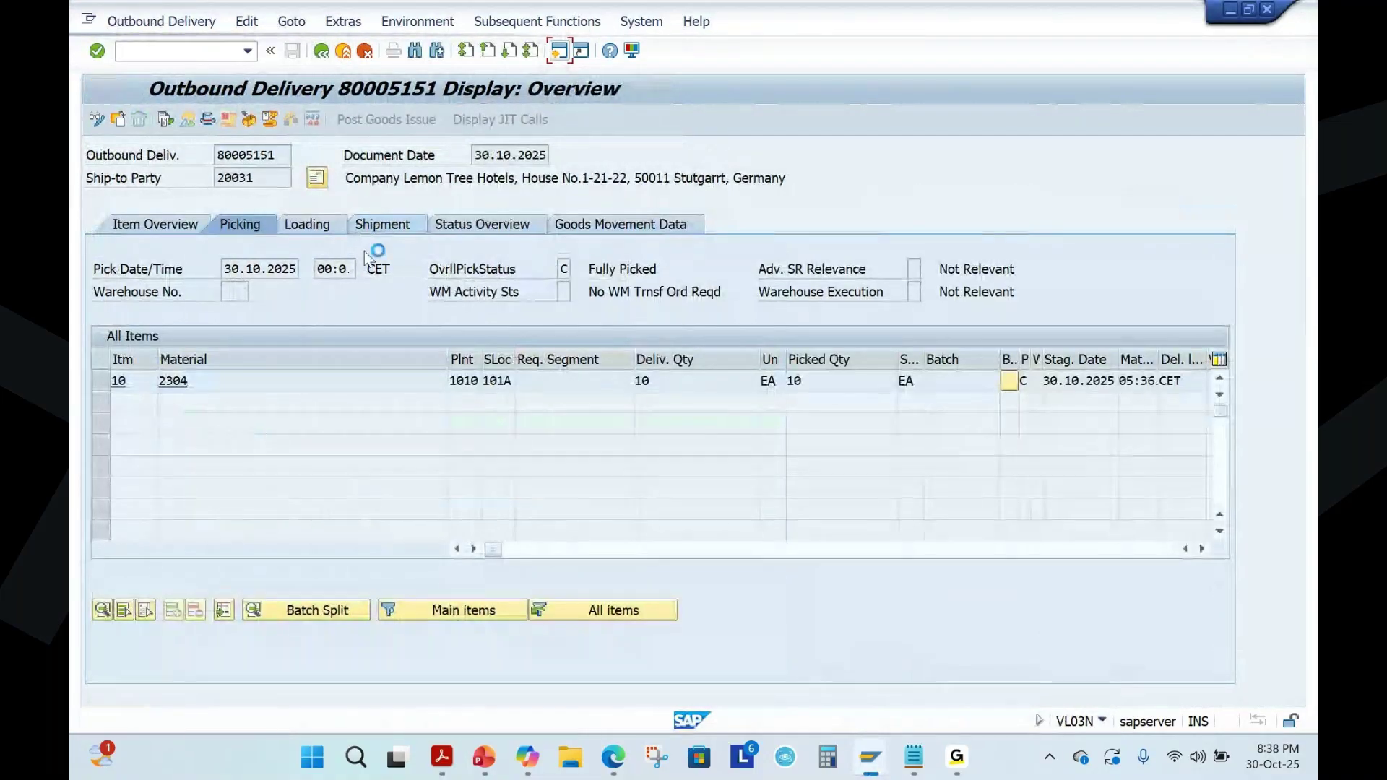
key("F5")
left_click(322, 52)
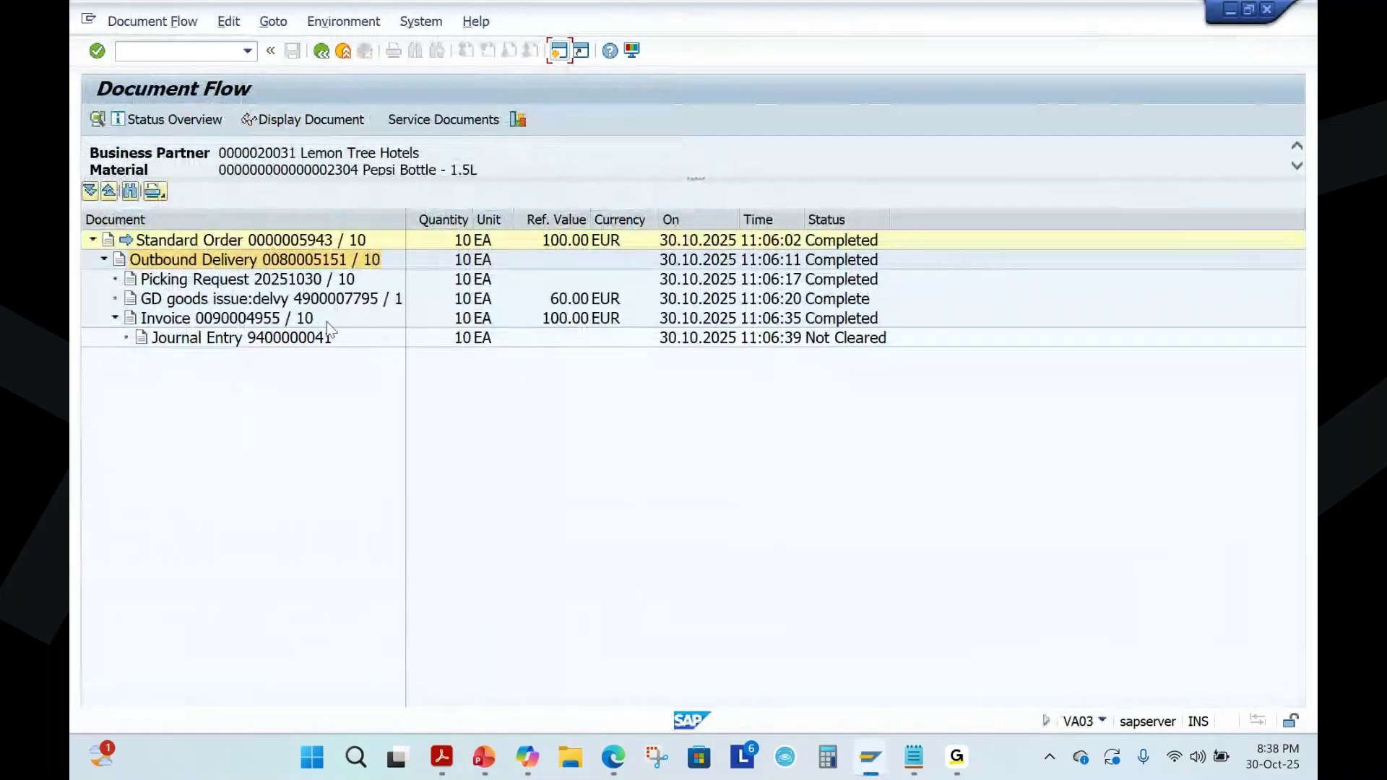
- Reload the sales order with transaction VA03, display its document flow and check the status of the invoice cancellation
left_click(142, 46)
type("/nva02")
key("Return")
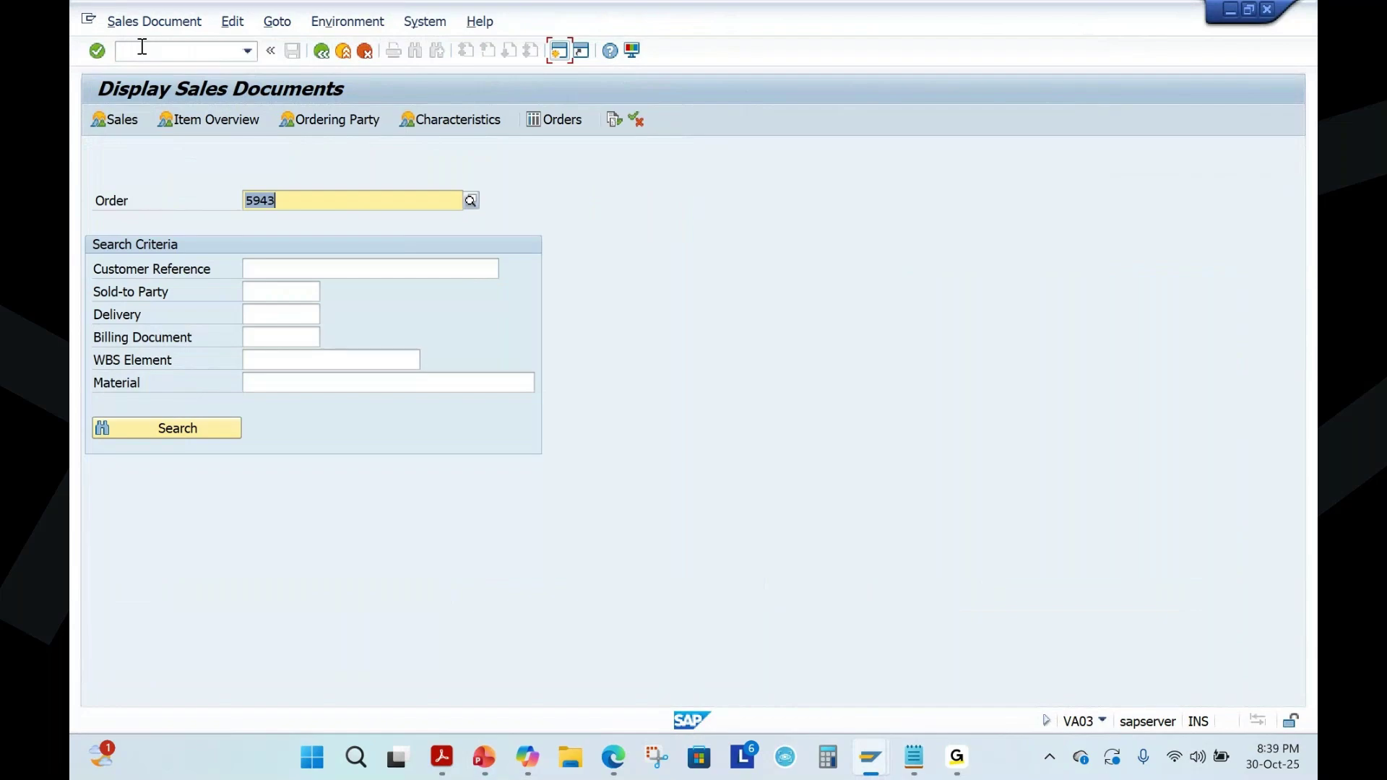
key("Return")
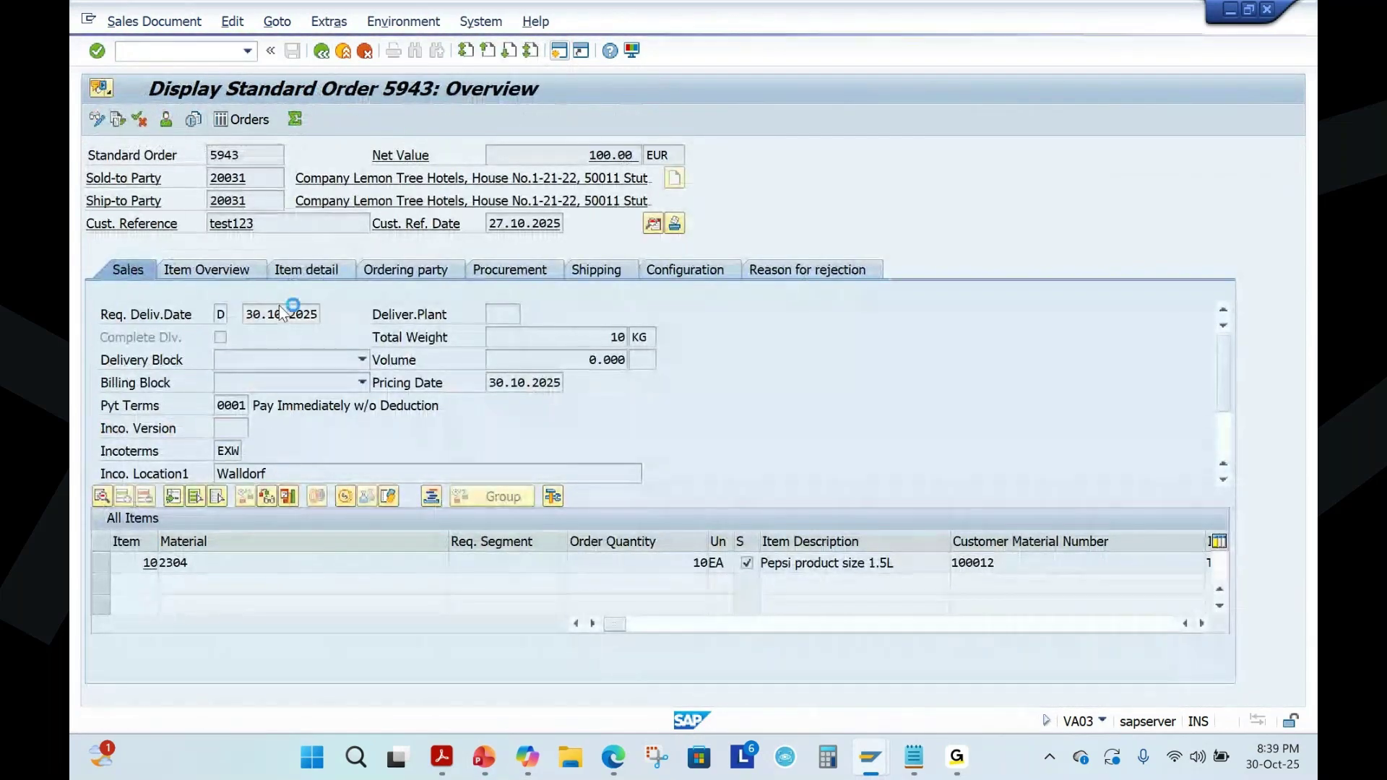
key("F5")
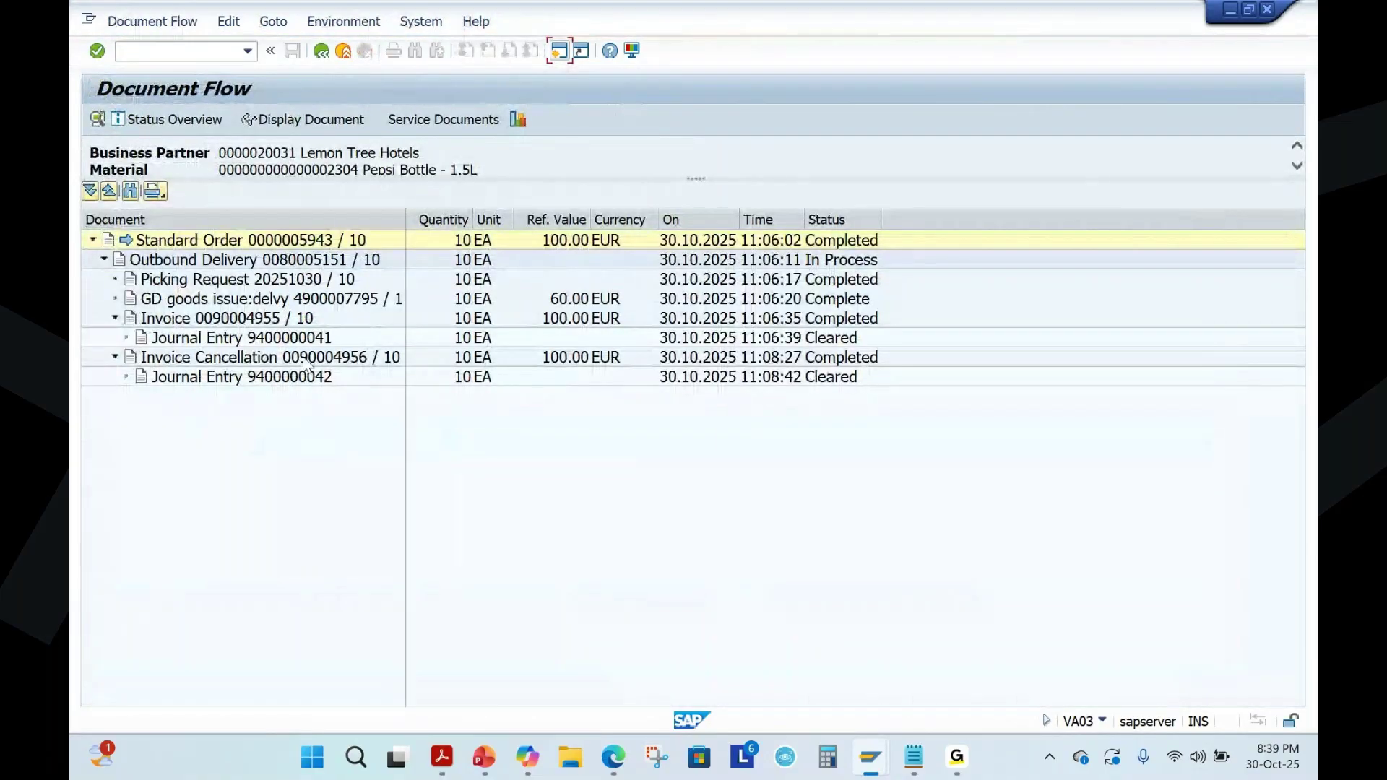
left_click(304, 359)
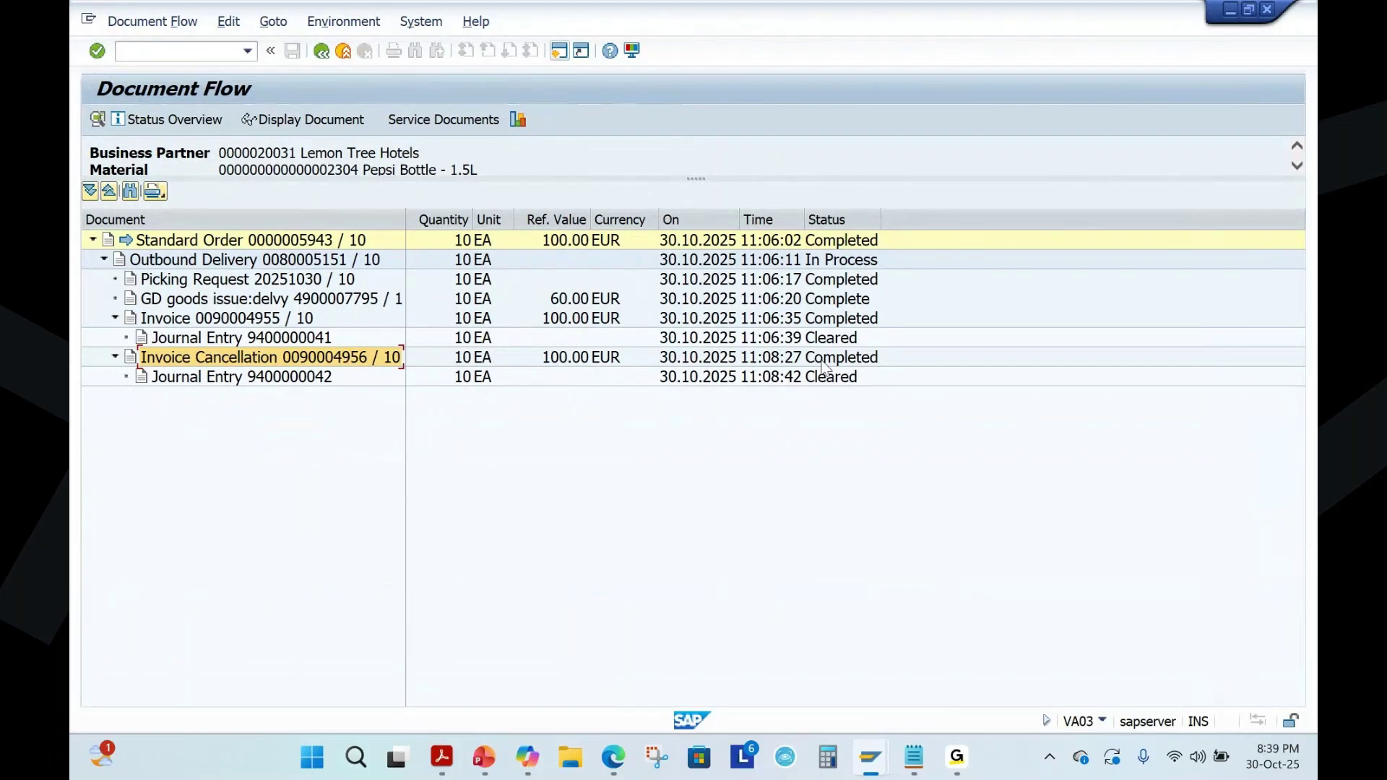
left_click(848, 363)
- Display the outbound delivery from the refreshed document flow and check the Bill.Docs. status in its header details
left_click(312, 262)
left_click(347, 120)
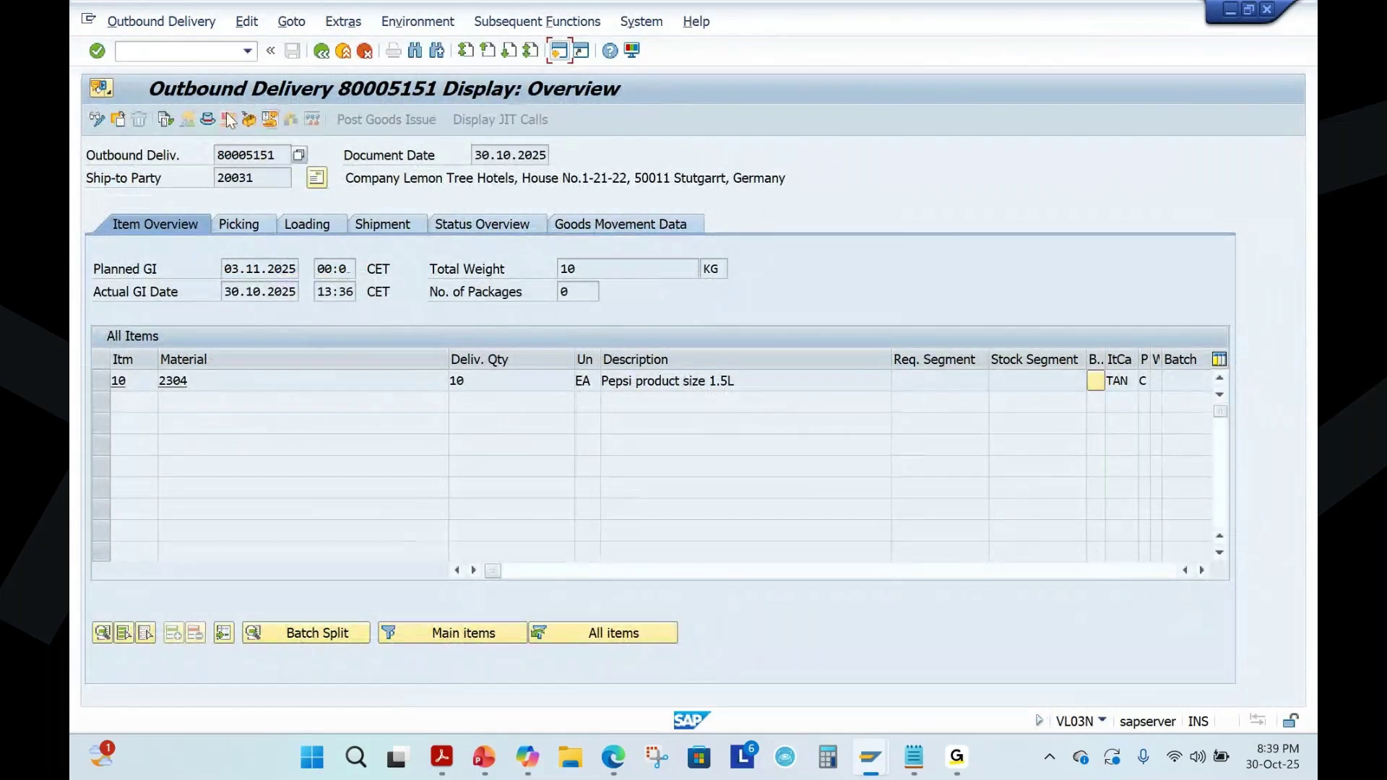
key("F8")
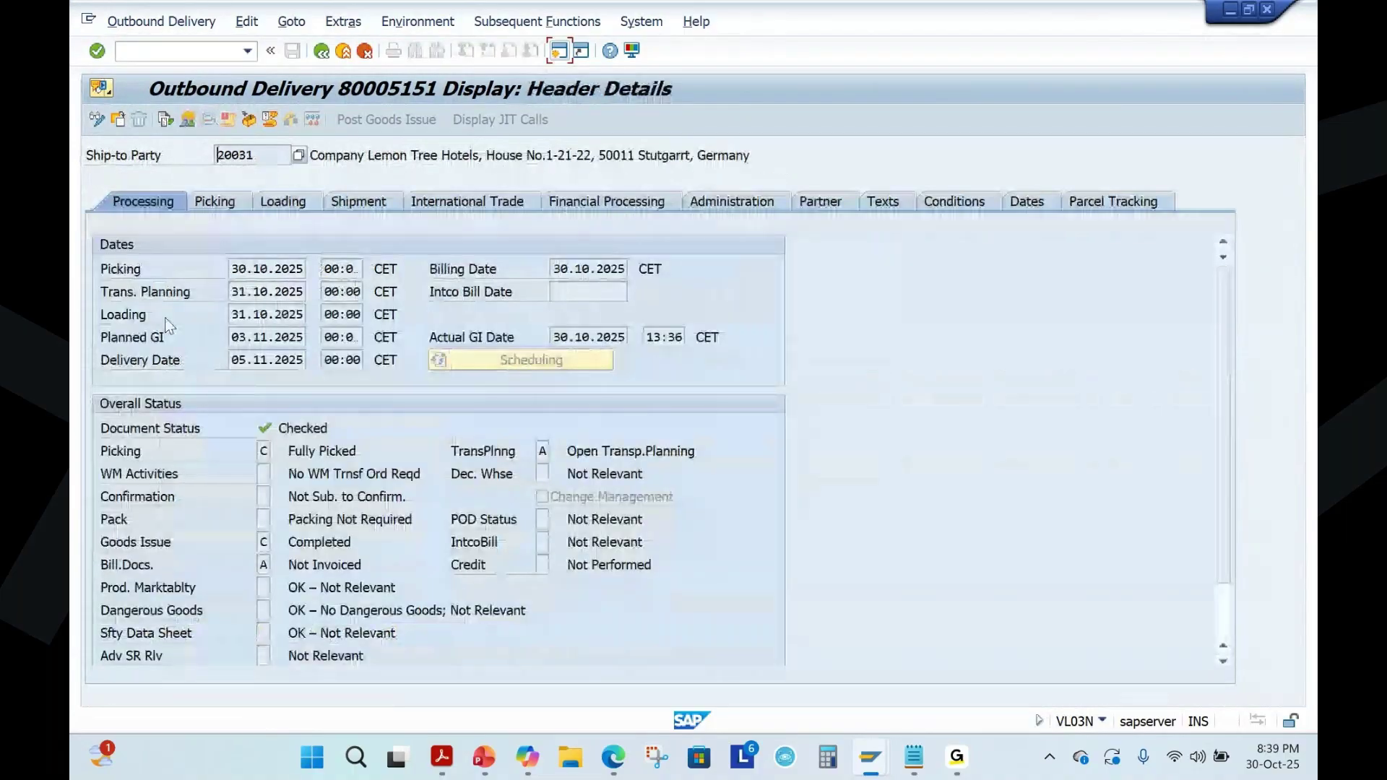
left_click(262, 565)
left_click_drag(289, 566, 372, 564)
left_click_drag(263, 565, 284, 566)
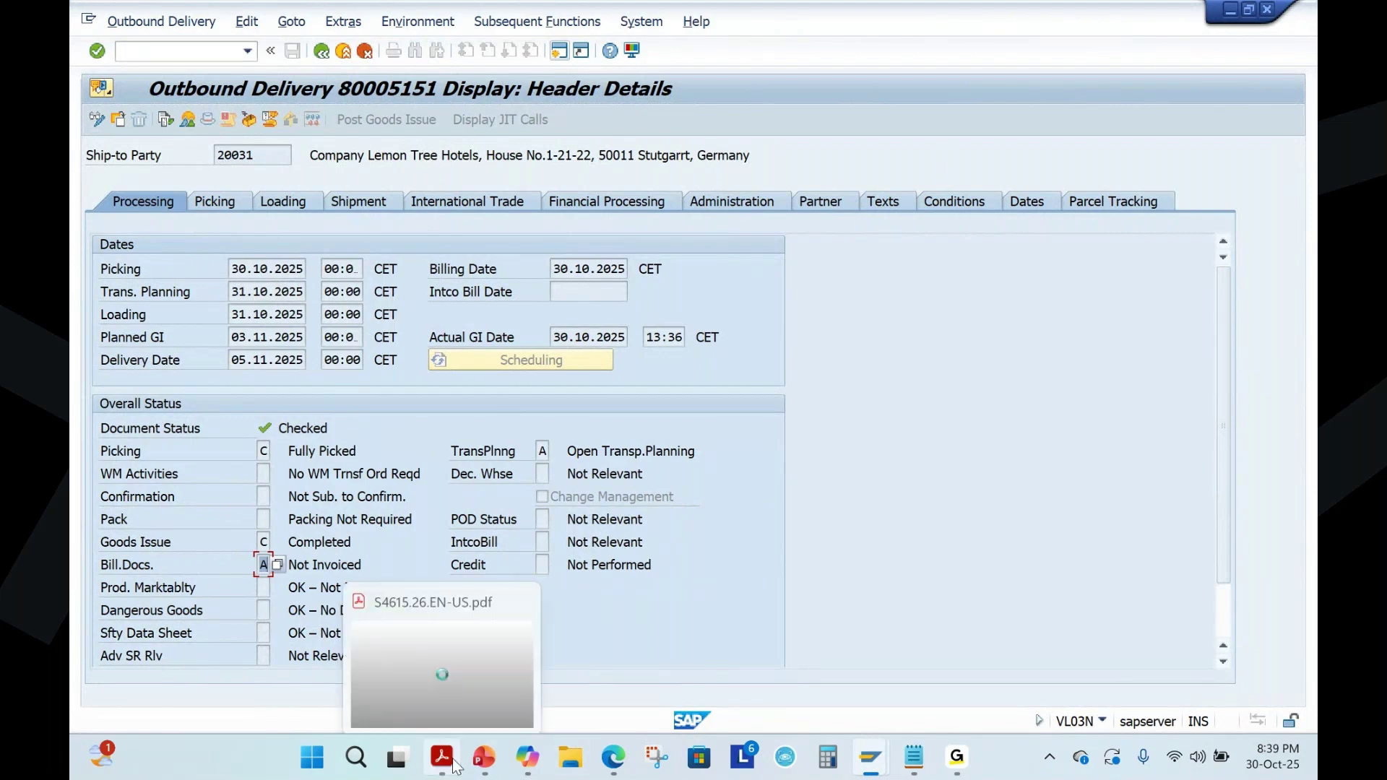
- Switch to PowerPoint, present slide 4, underline the note about billing the reference document again, and erase the ink
left_click(484, 766)
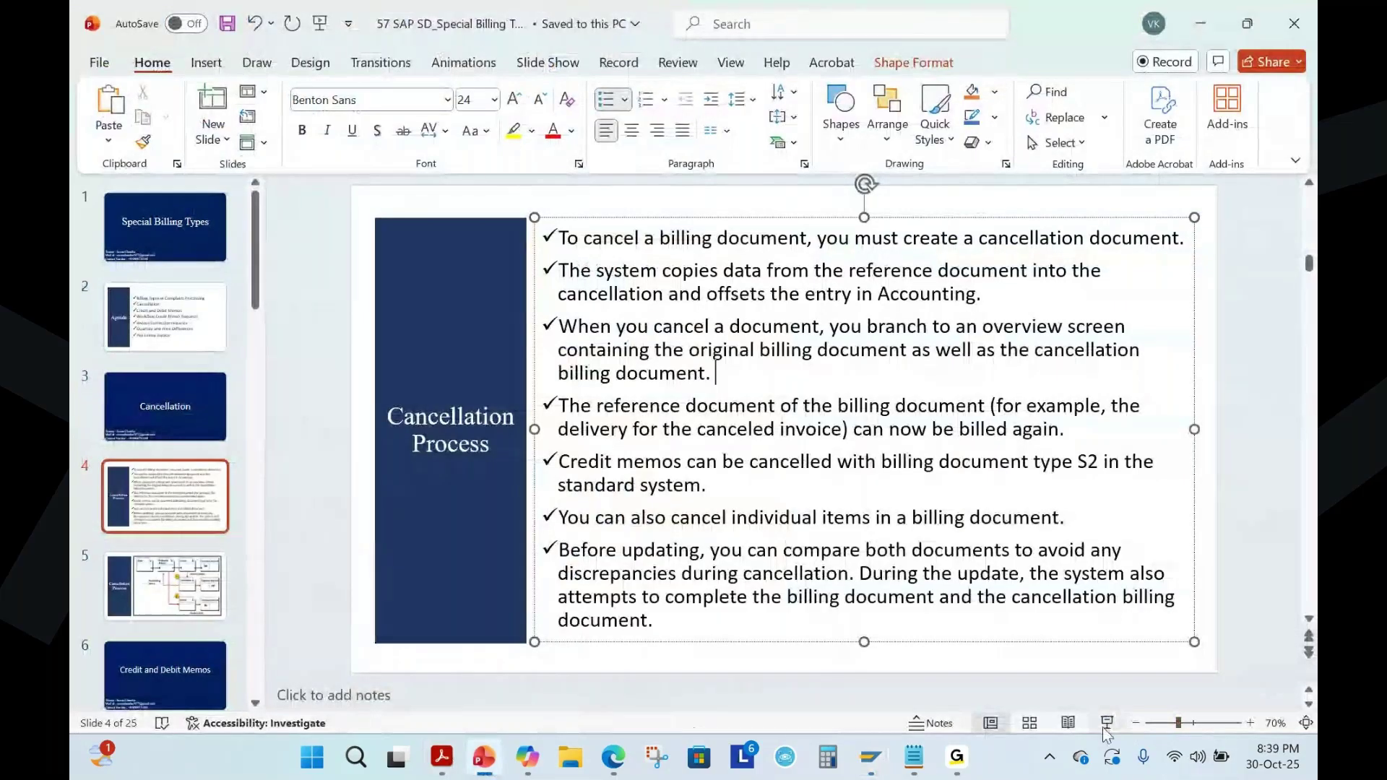
key("shift+F5")
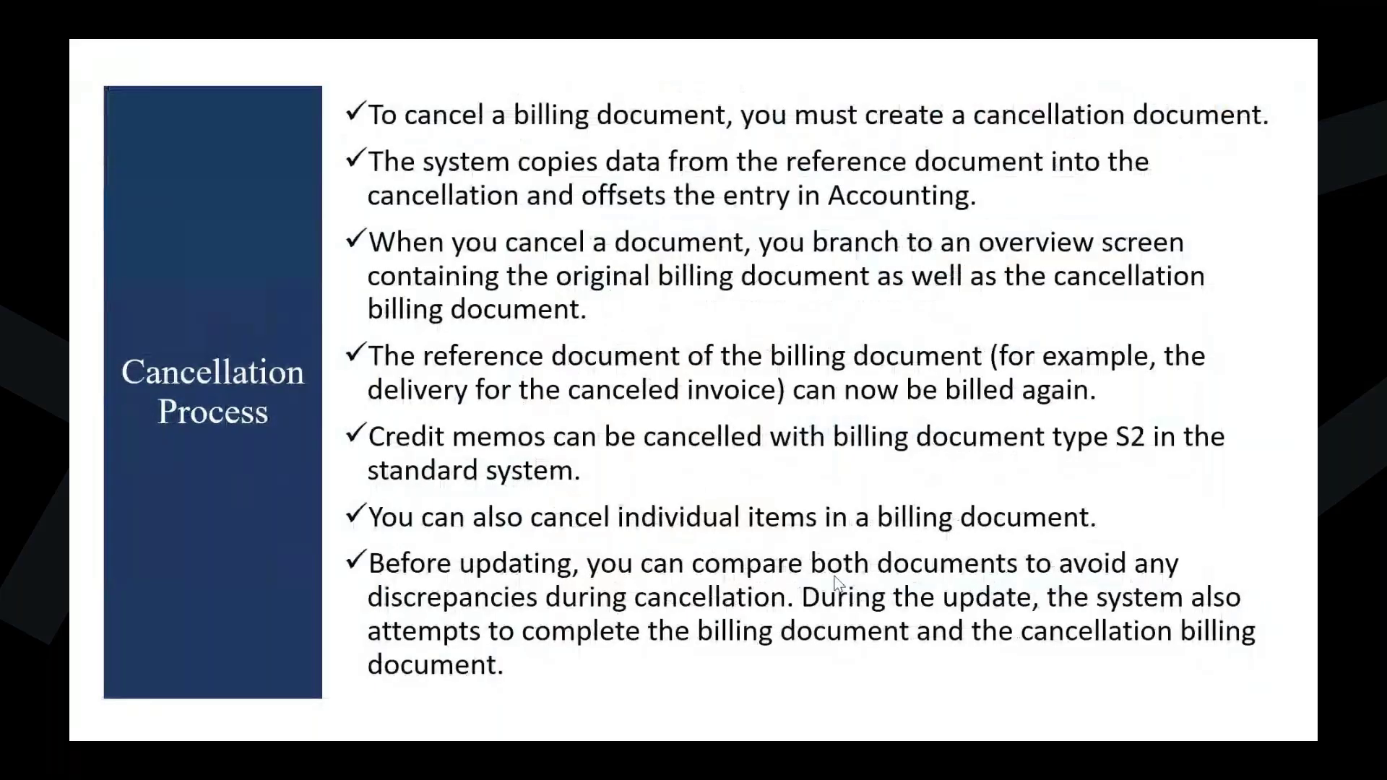
left_click_drag(377, 371, 1185, 370)
left_click_drag(382, 408, 1104, 408)
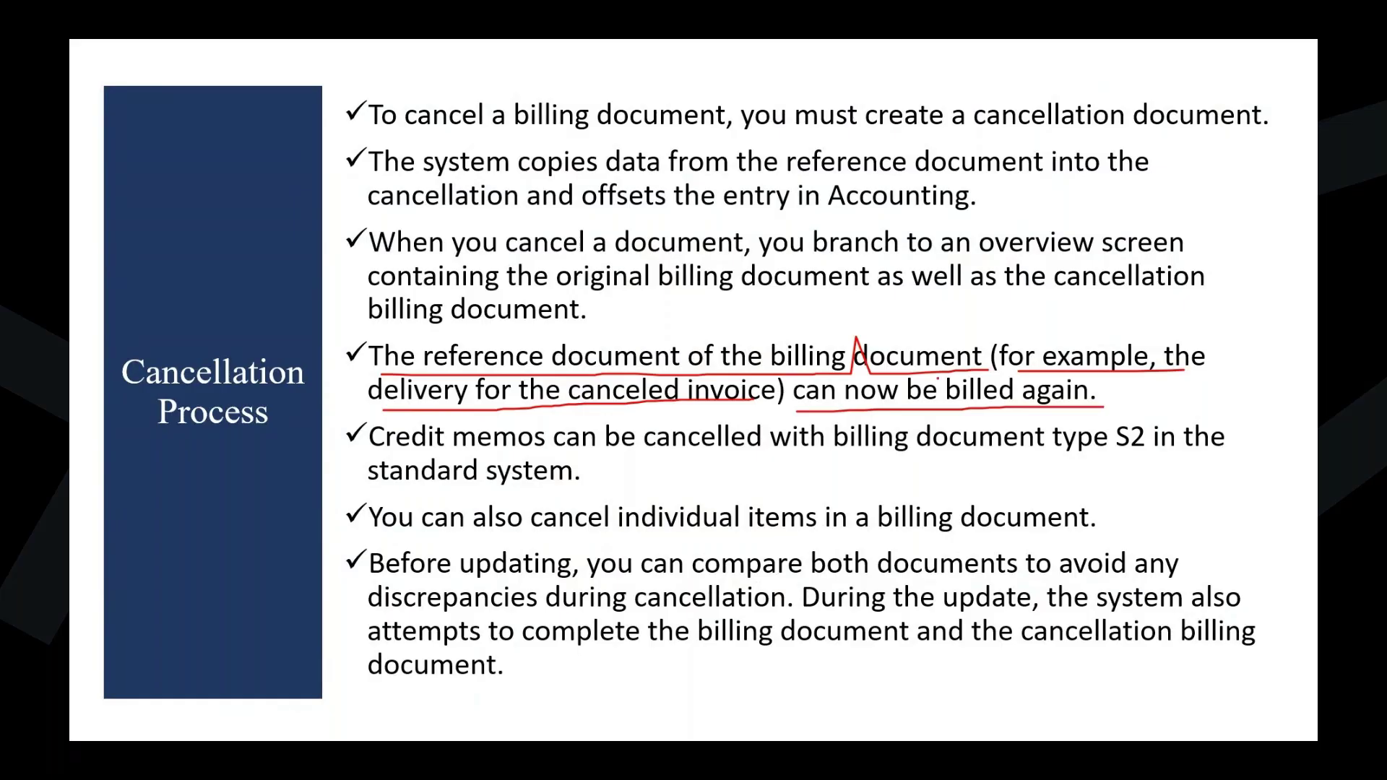
key("e")
- Trace the billing status reset and the new invoice in ink on the slide 5 diagram, erase the ink and end the slide show
key("Right")
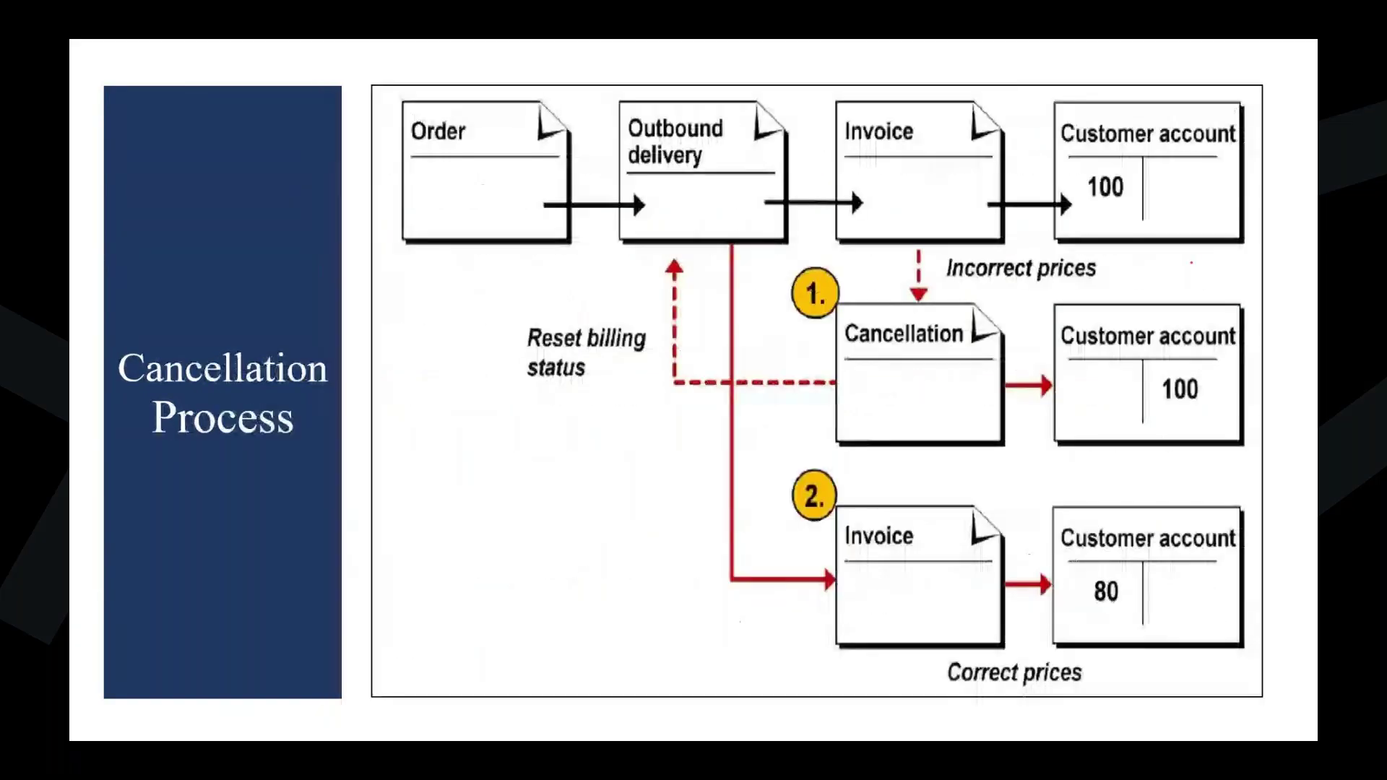
left_click_drag(890, 179, 949, 164)
mouse_move(920, 264)
left_mouse_down()
mouse_move(924, 404)
mouse_move(756, 398)
mouse_move(658, 260)
mouse_move(696, 300)
left_mouse_up()
left_click_drag(670, 205, 744, 180)
mouse_move(728, 245)
left_mouse_down()
mouse_move(752, 535)
mouse_move(871, 573)
left_mouse_up()
mouse_move(858, 508)
left_mouse_down()
mouse_move(812, 609)
mouse_move(966, 652)
mouse_move(829, 529)
mouse_move(999, 631)
left_mouse_up()
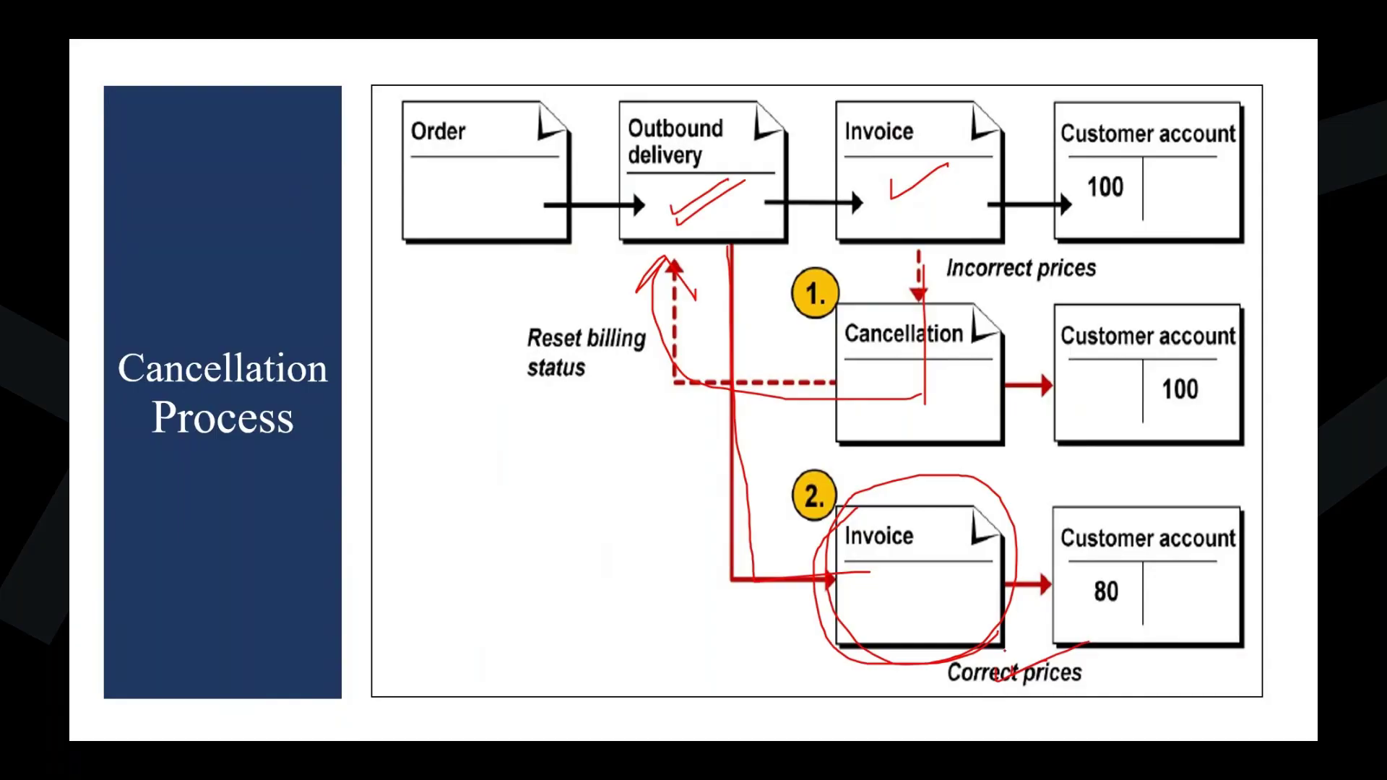
key("e")
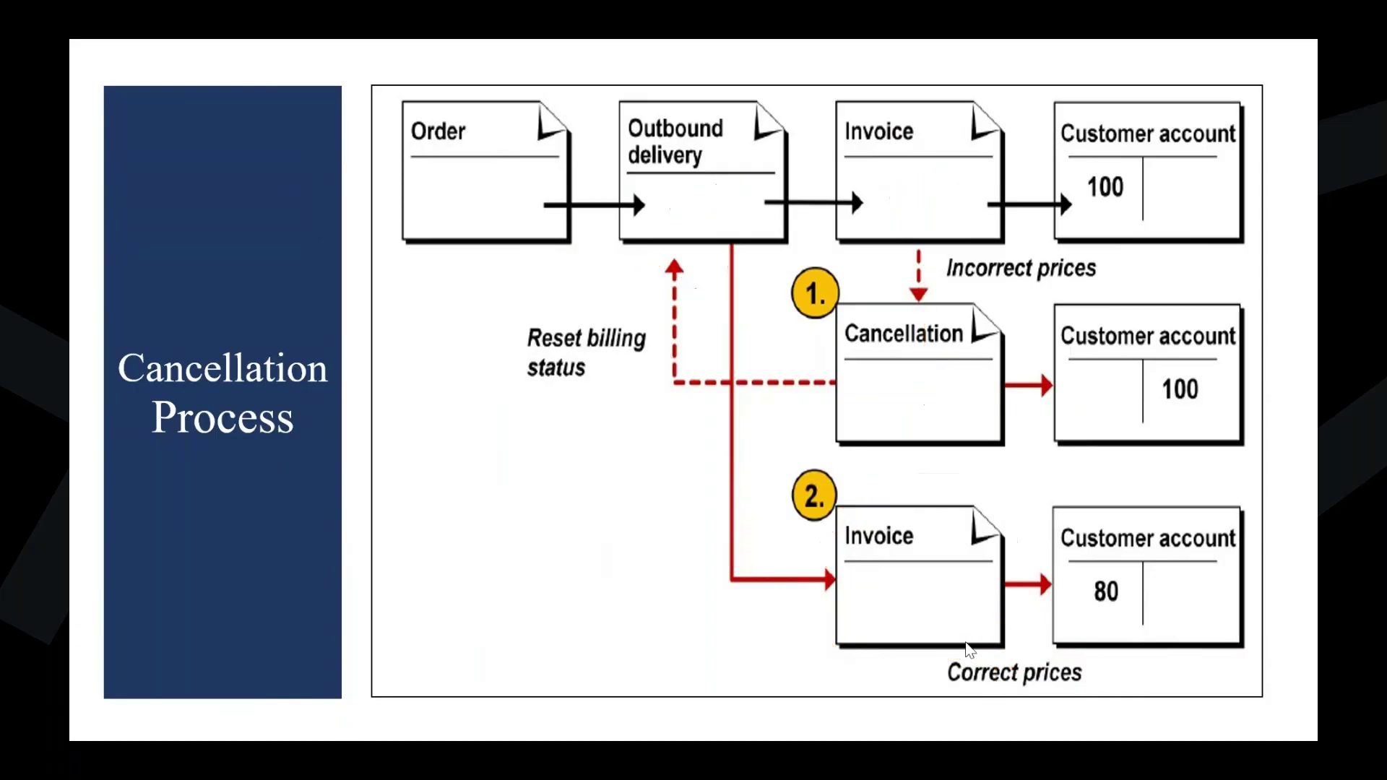
key("Escape")
- Switch to SAP and use transaction VF01 in the cancellation session to create and save a new invoice for the same outbound delivery
mouse_move(871, 757)
left_click(1048, 650)
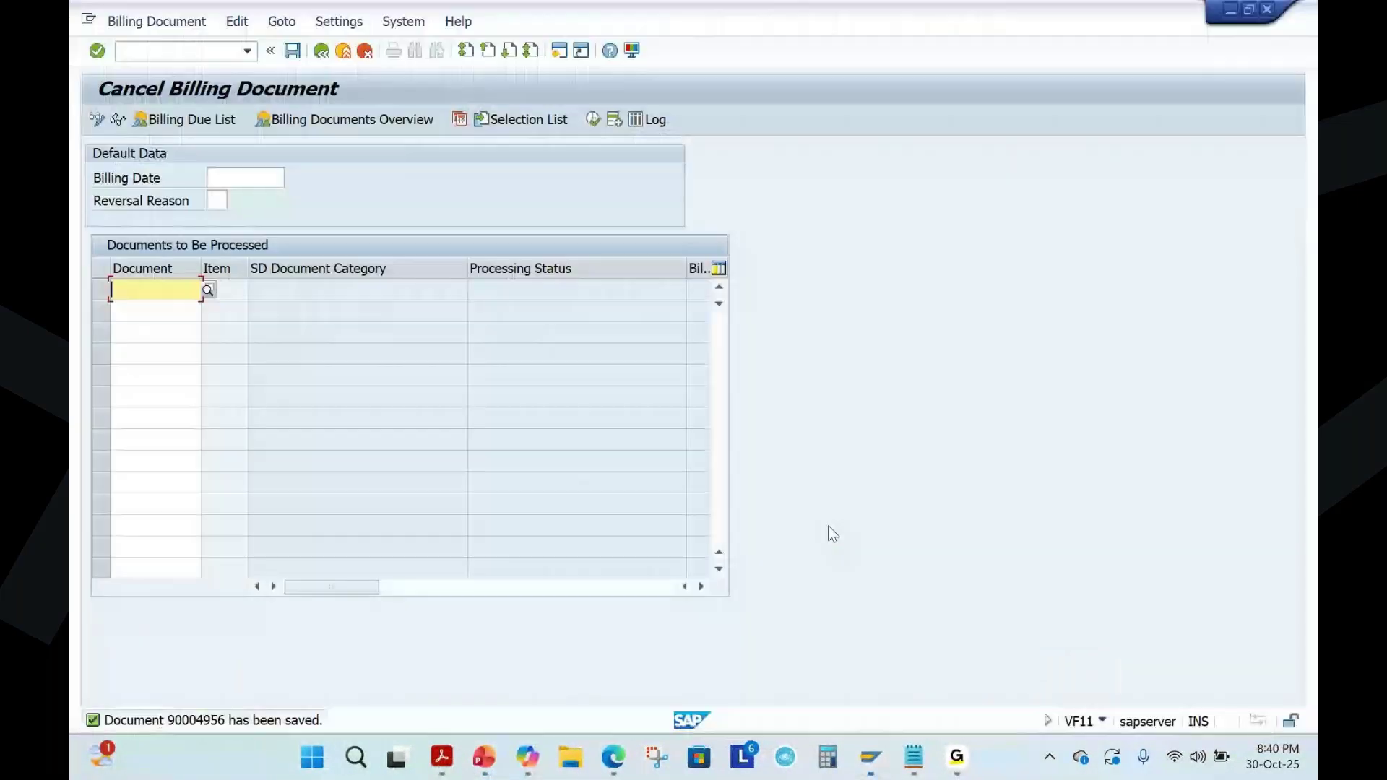
left_click(174, 50)
type("/NVF01")
key("Return")
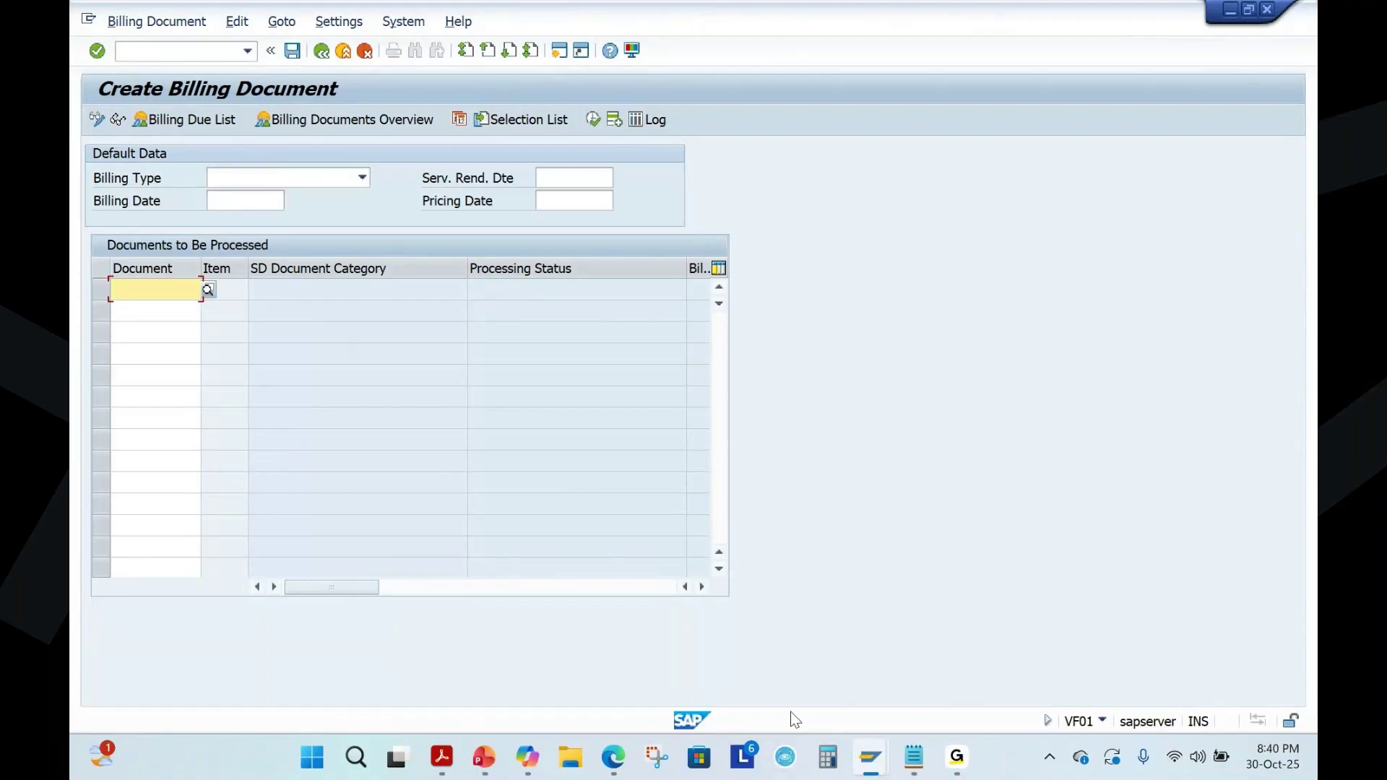
left_click(871, 756)
left_click(816, 662)
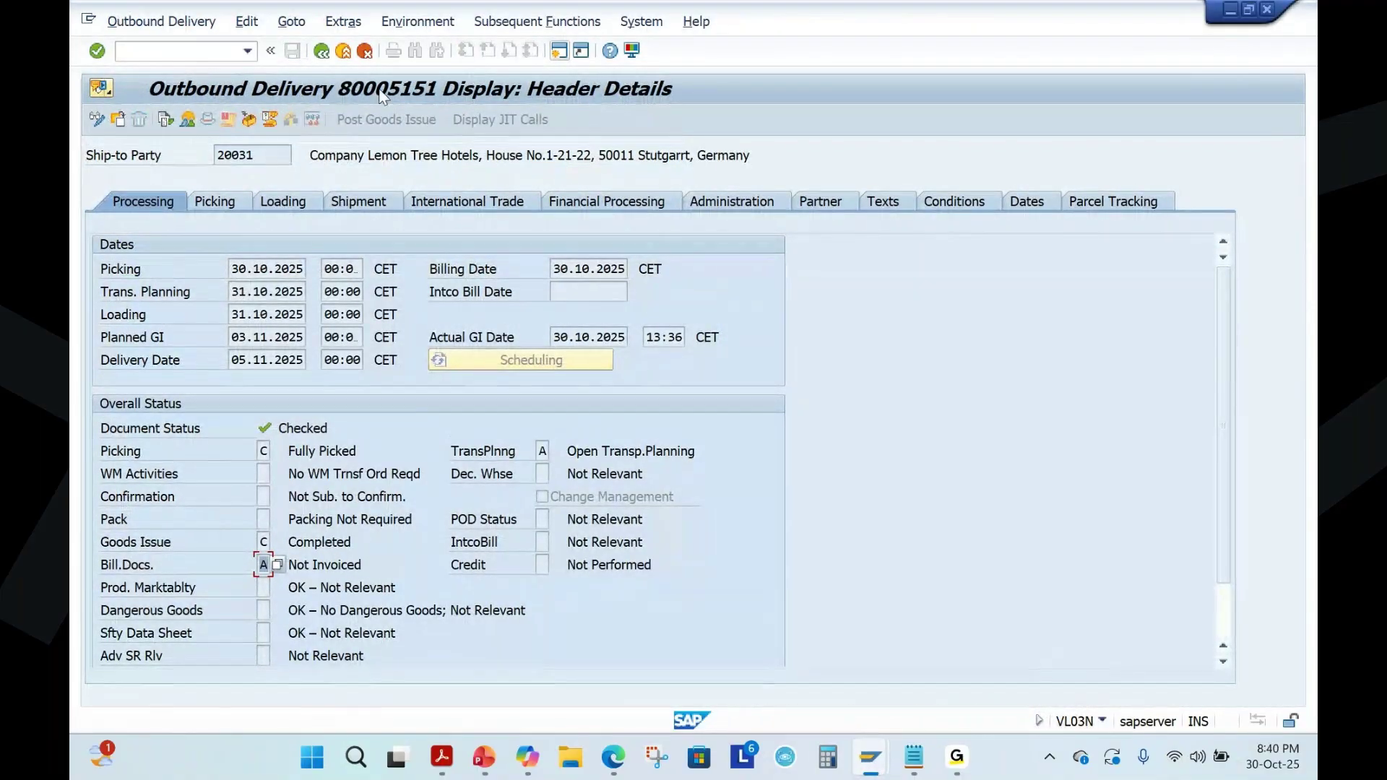
key("alt+Tab")
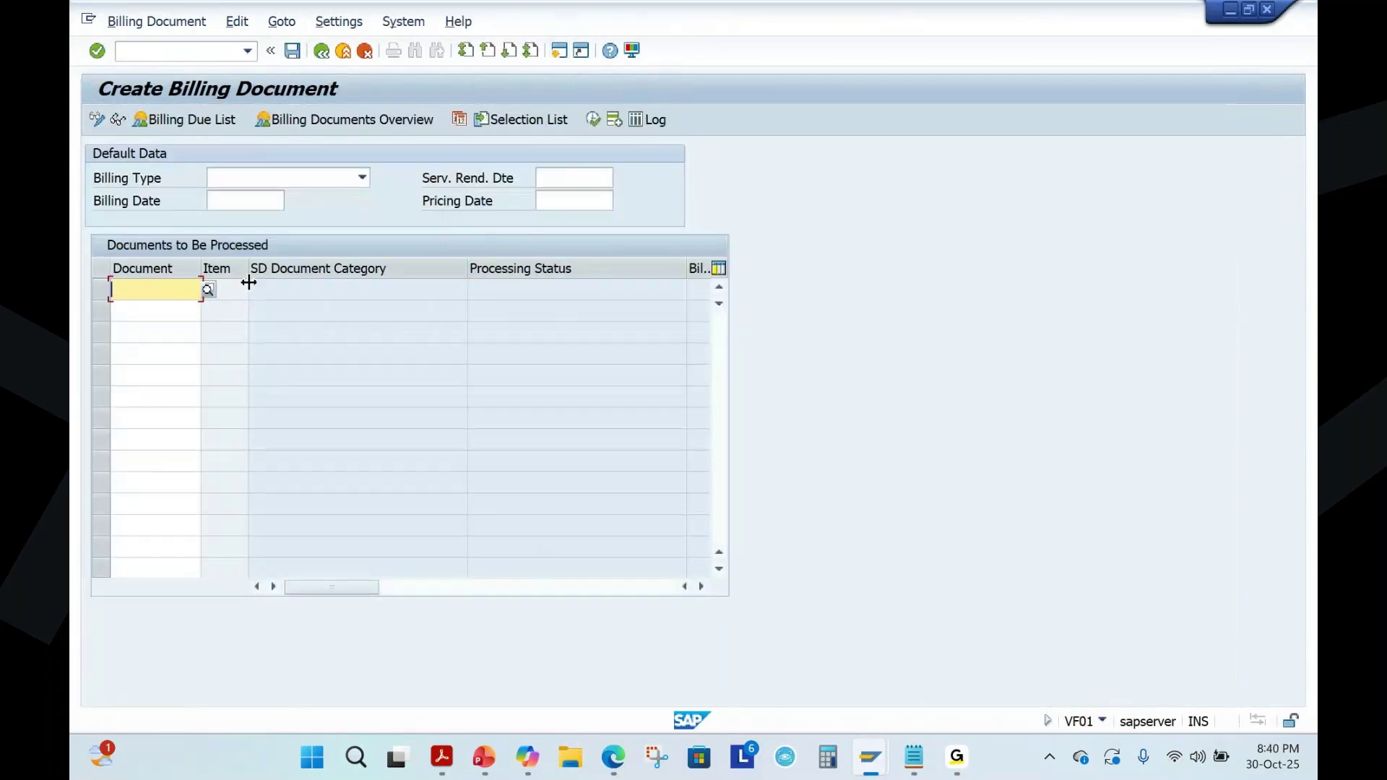
type("80005151")
key("Return")
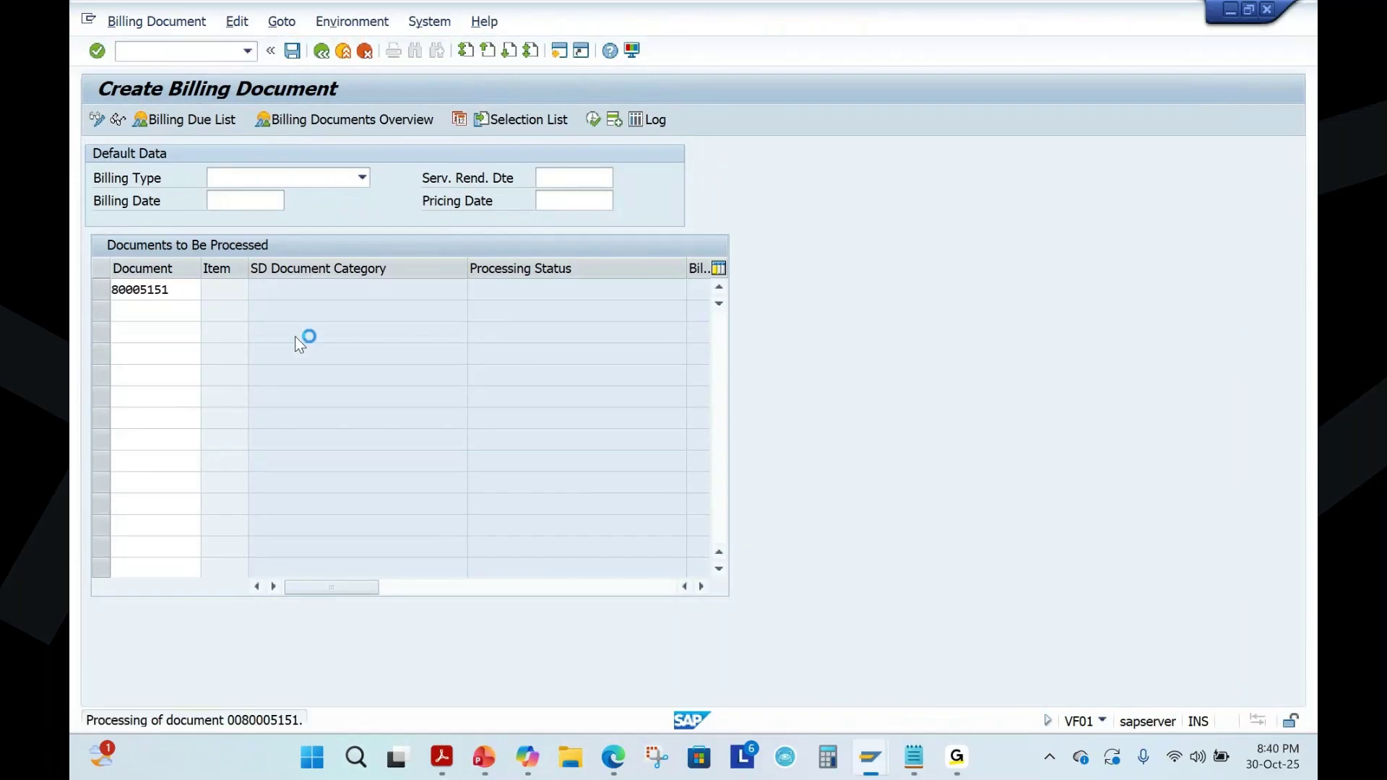
left_click(292, 50)
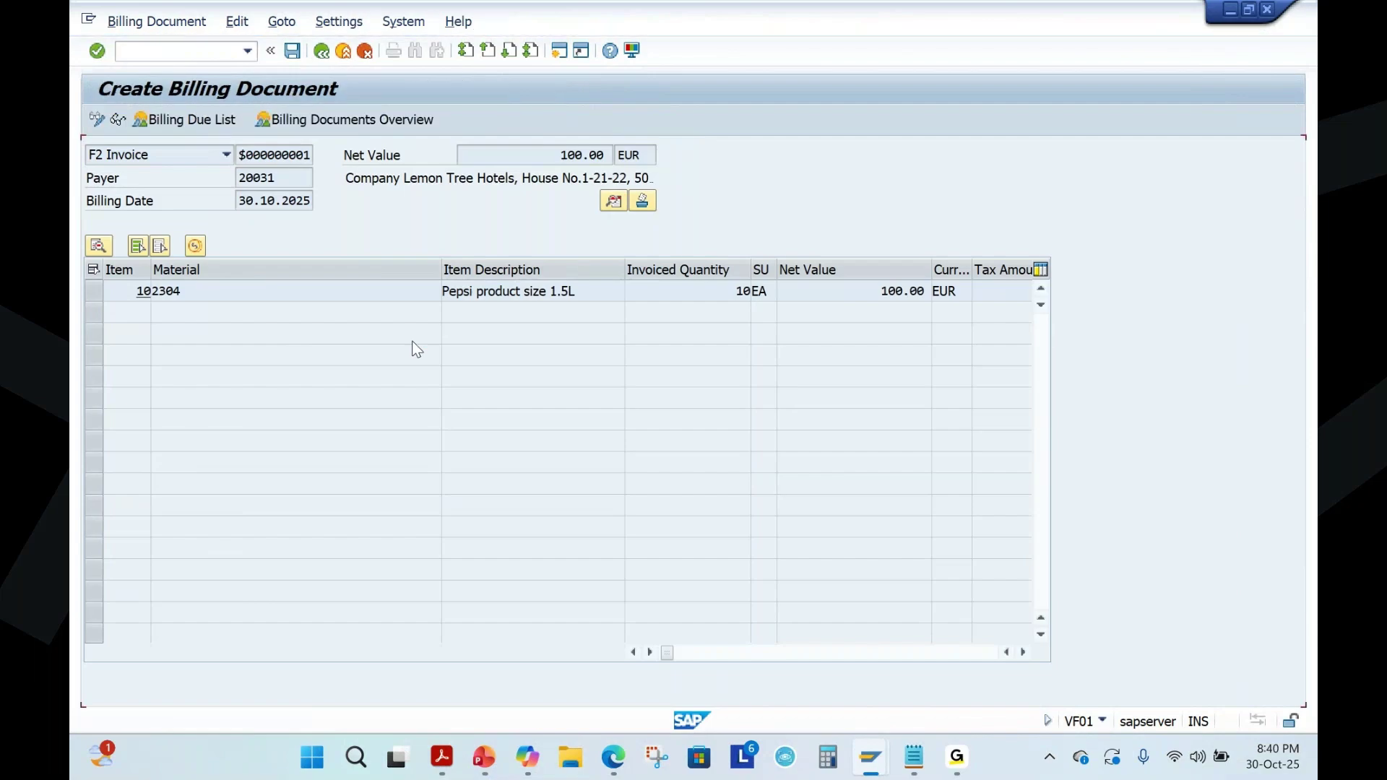
- Return to the outbound delivery session and display the sales order's updated document flow through VA03
mouse_move(871, 756)
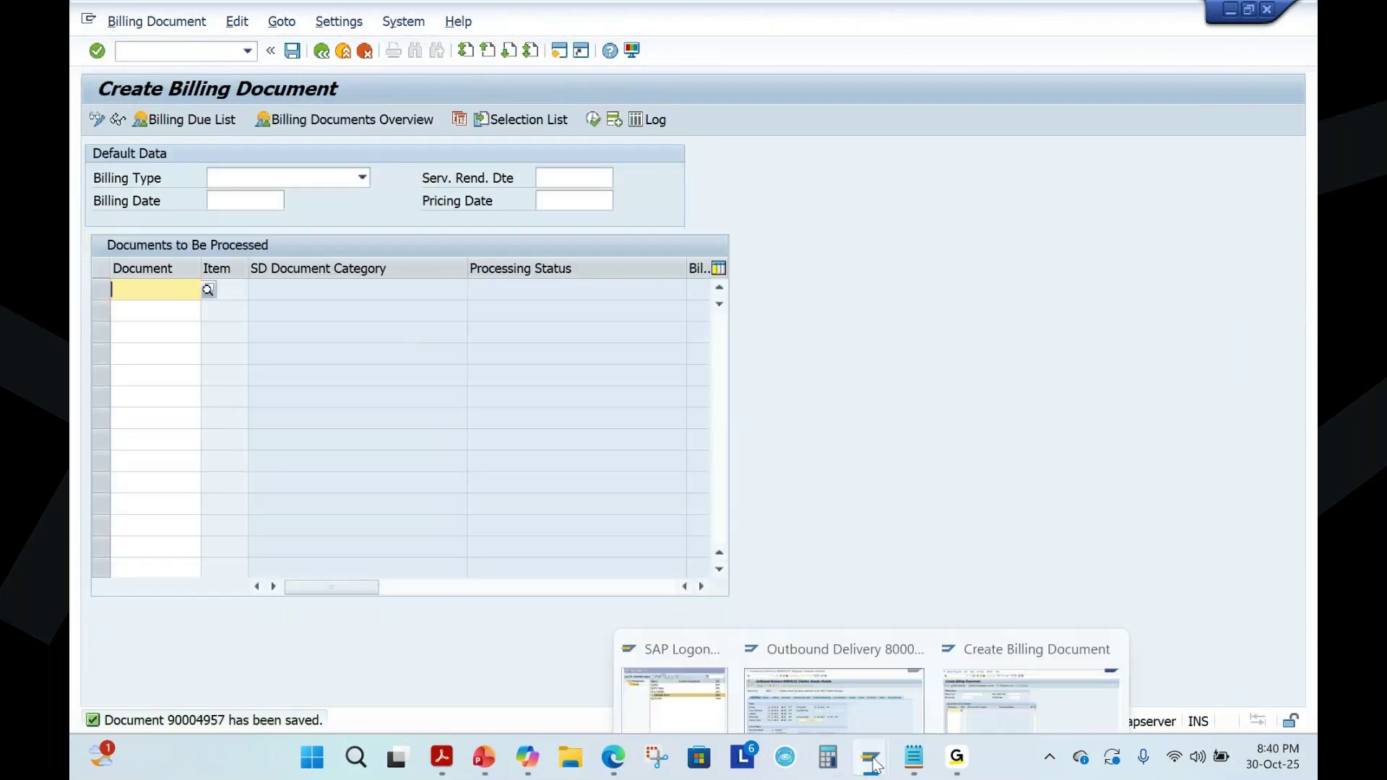
left_click(824, 659)
left_click(152, 56)
type("/NVL03N")
key("Return")
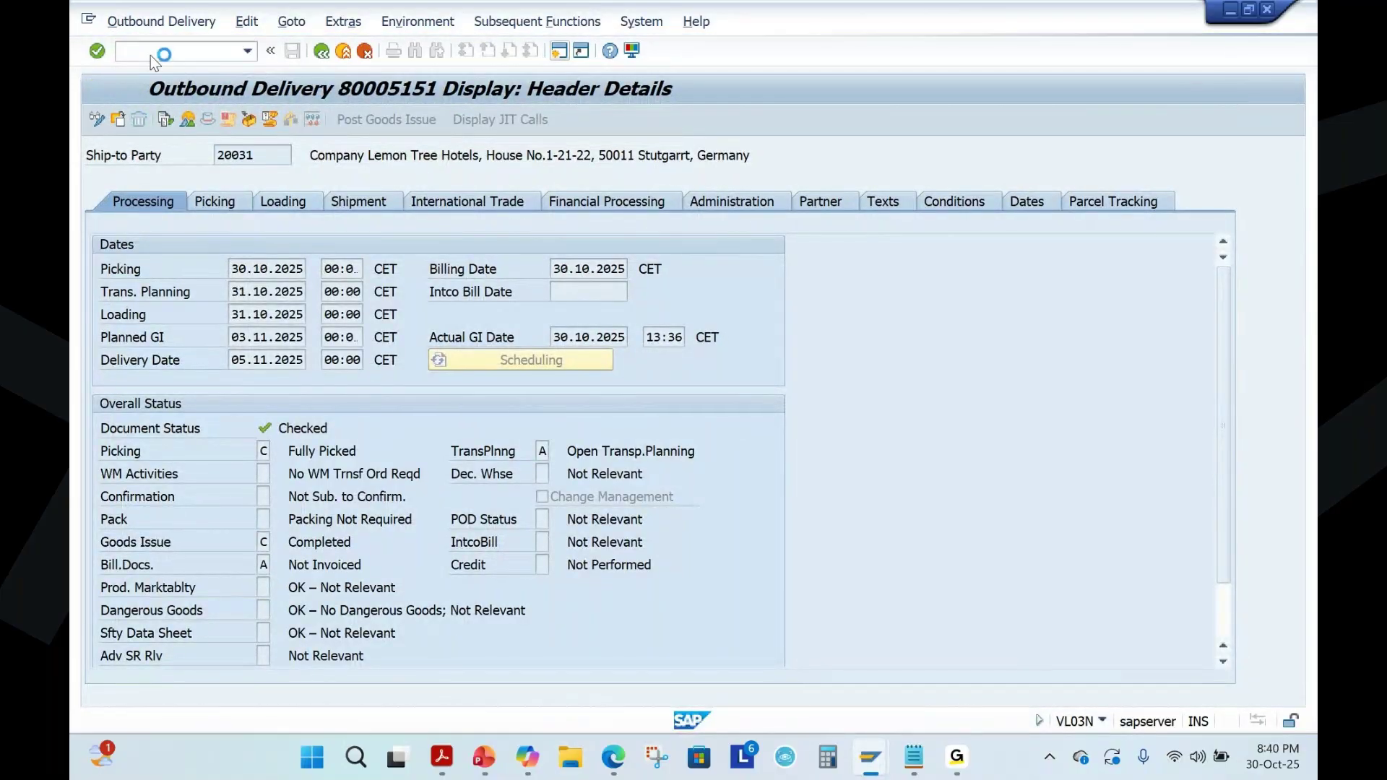
key("Return")
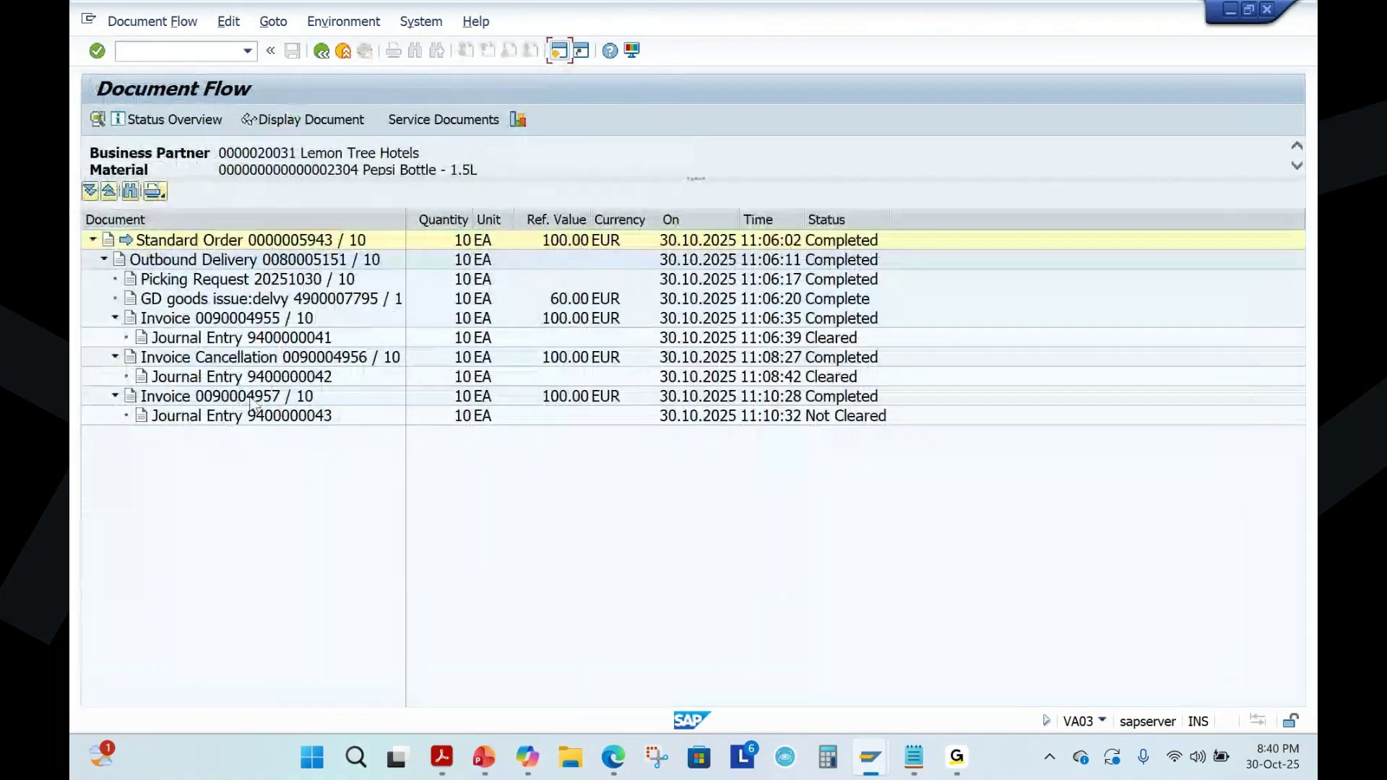
- Compare the original invoice, its cancellation and the new invoice in the document flow, and switch to PowerPoint's slide 5 diagram
left_click(255, 396)
left_click(246, 319)
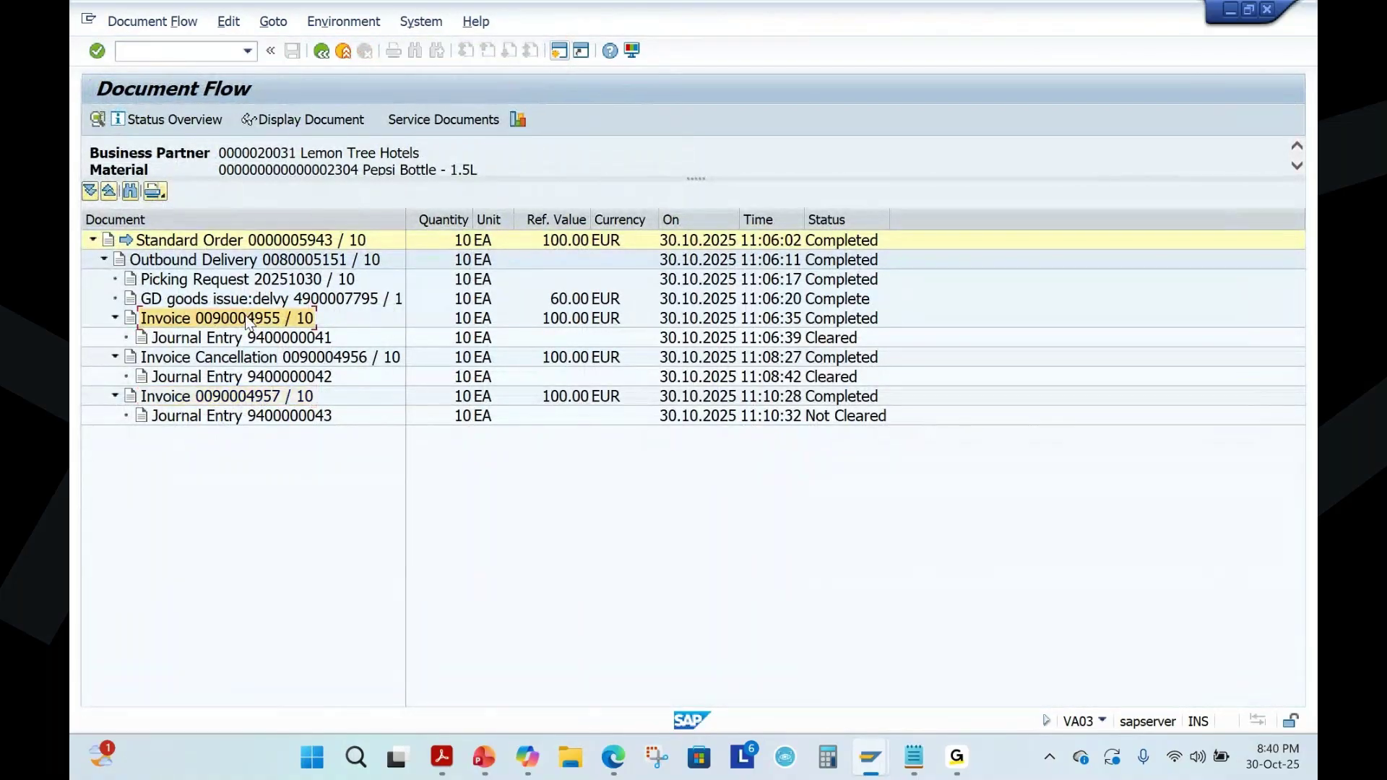
left_click(316, 359)
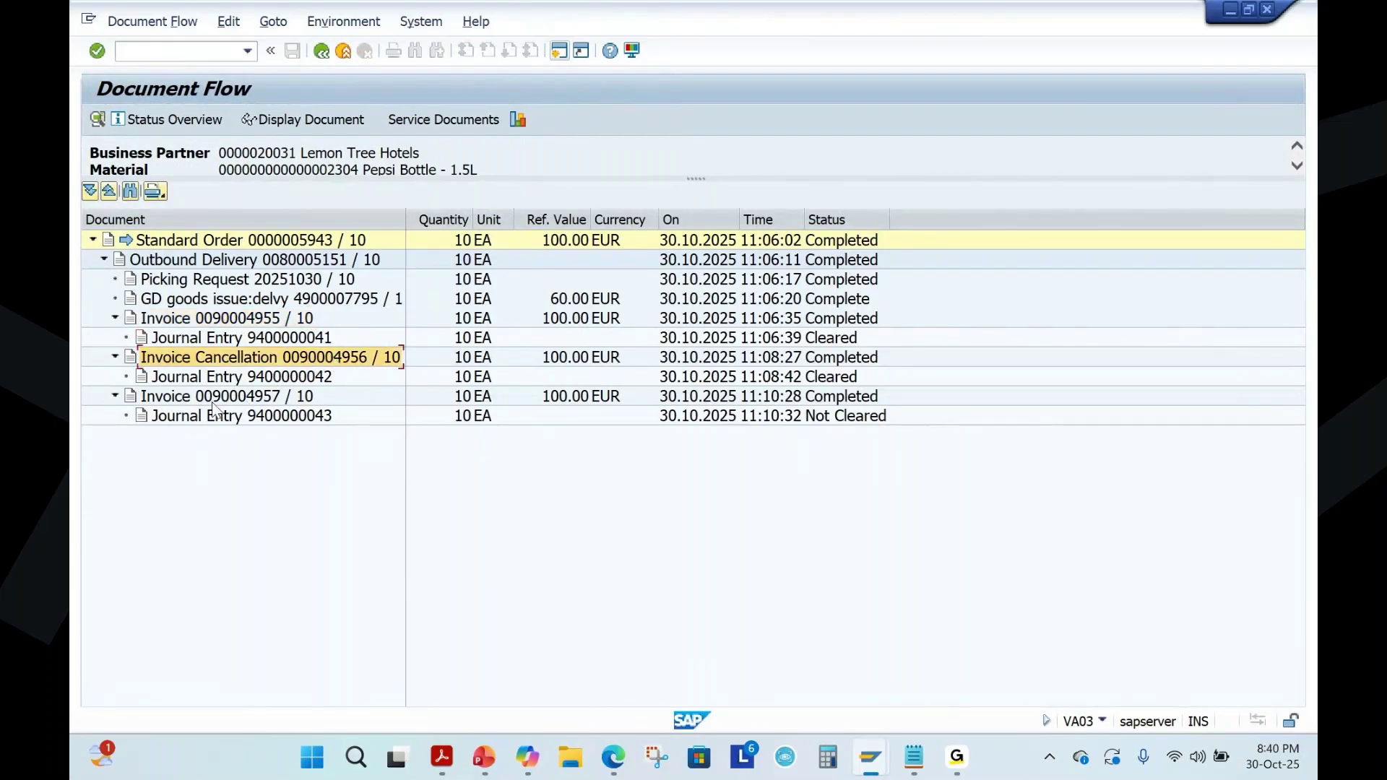
left_click(185, 402)
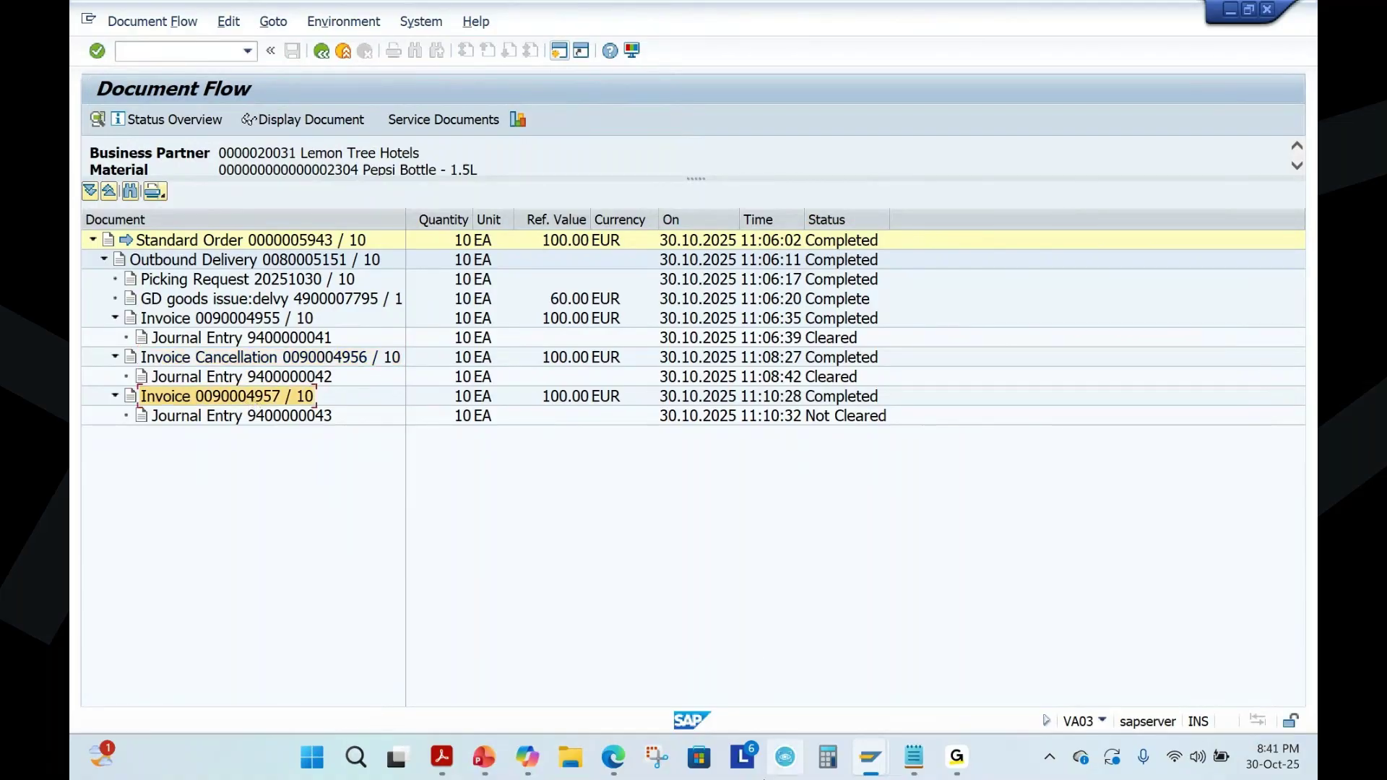
left_click(485, 760)
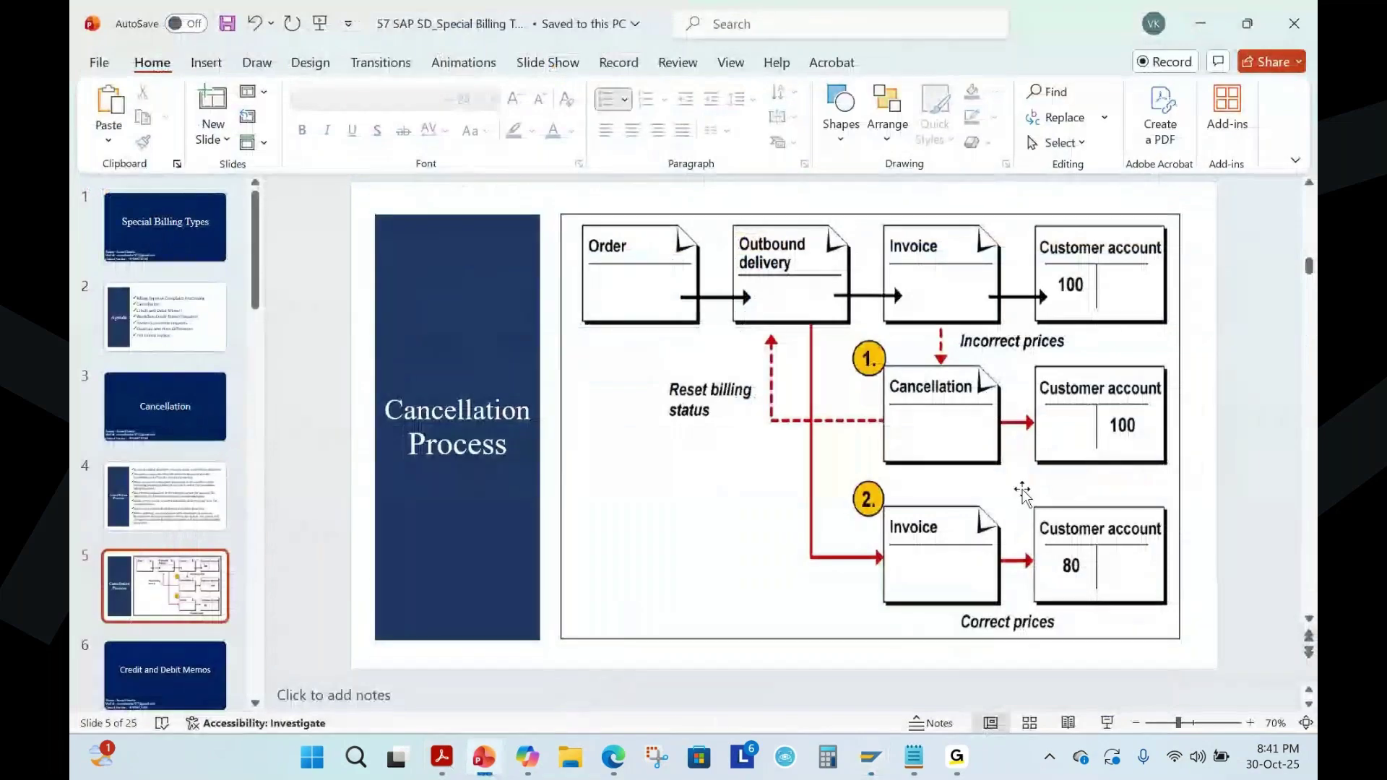